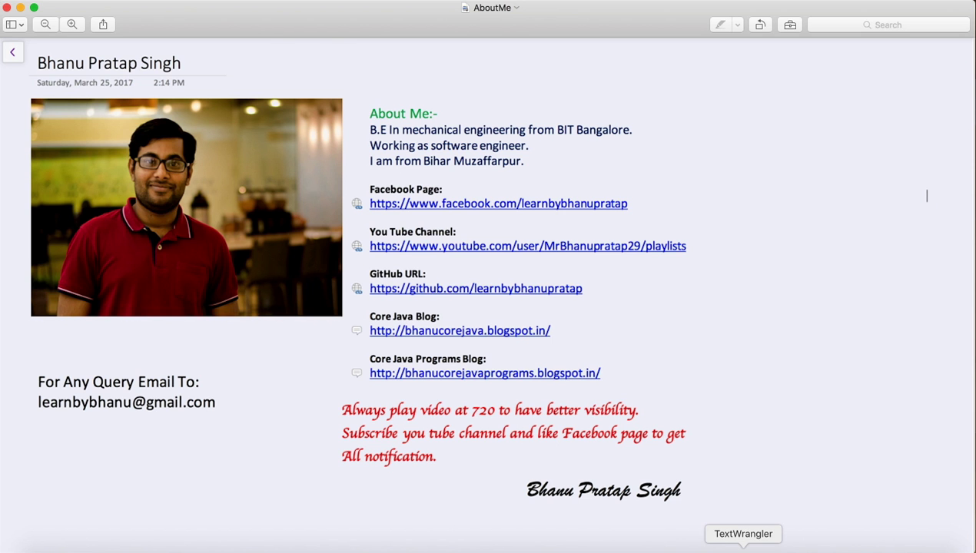
left_click(743, 548)
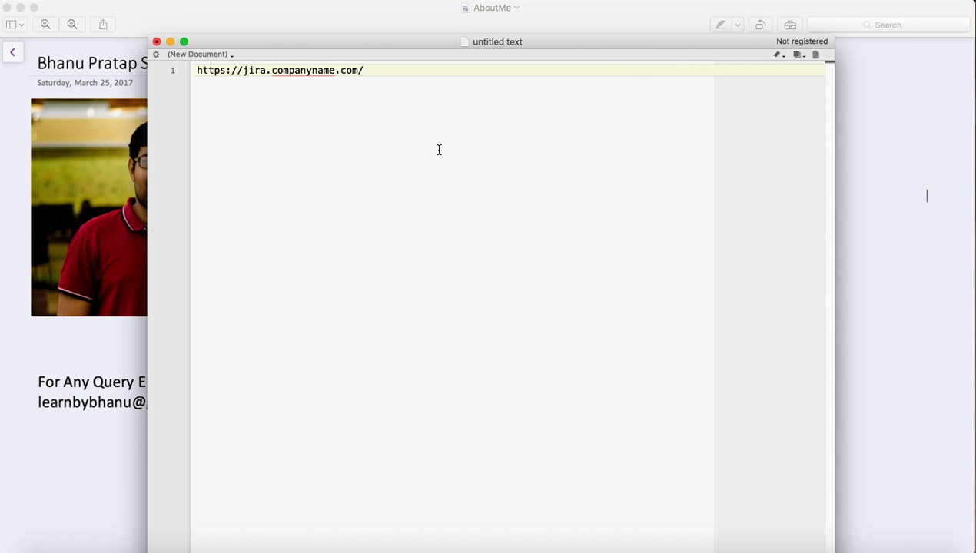
Highlight the 'companyname' part of the JIRA URL, leave it unchanged, then return to the AboutMe note.
left_click_drag(369, 70, 189, 70)
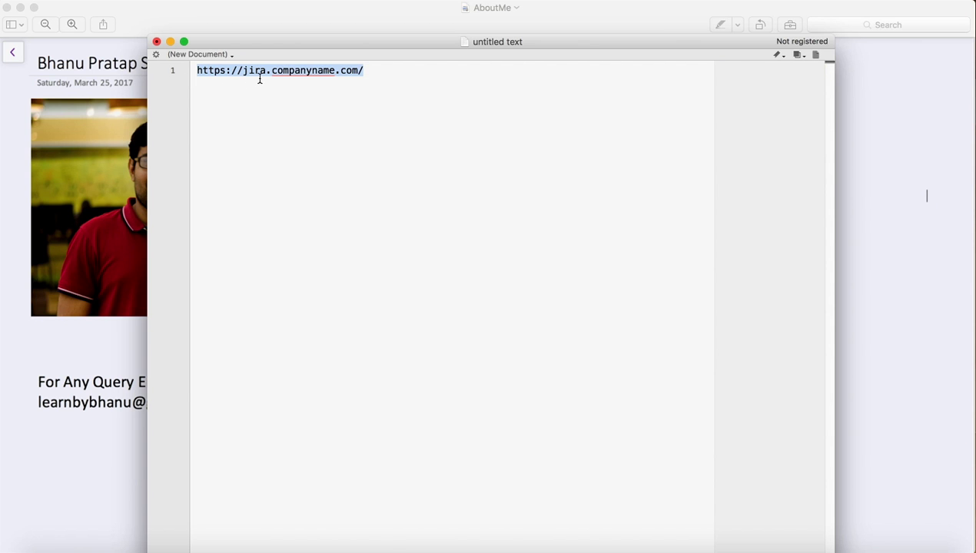
left_click(358, 75)
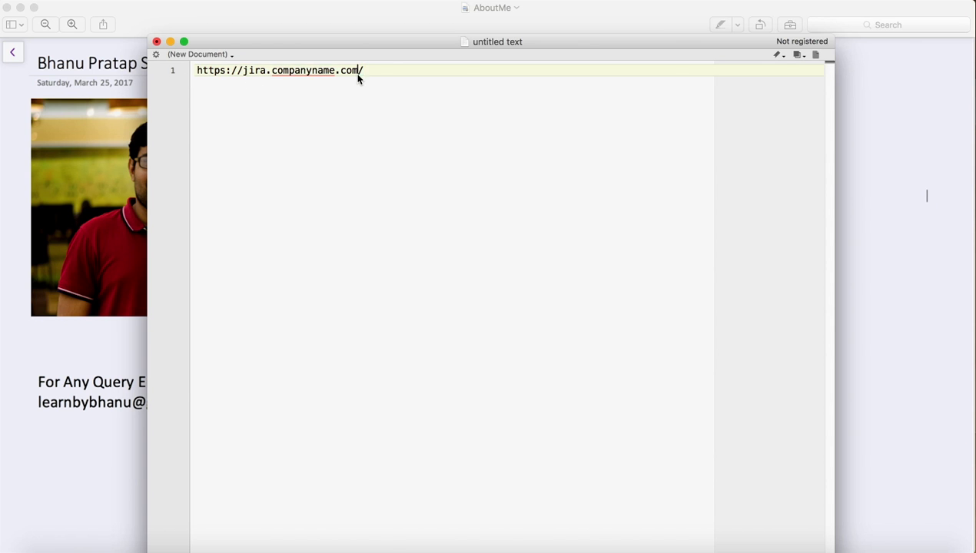
double_click(310, 71)
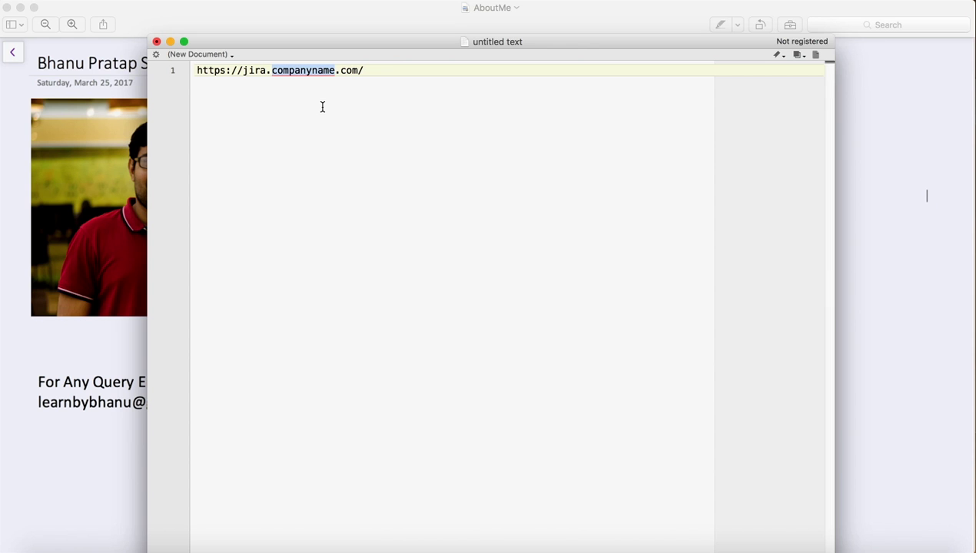
left_click(383, 69)
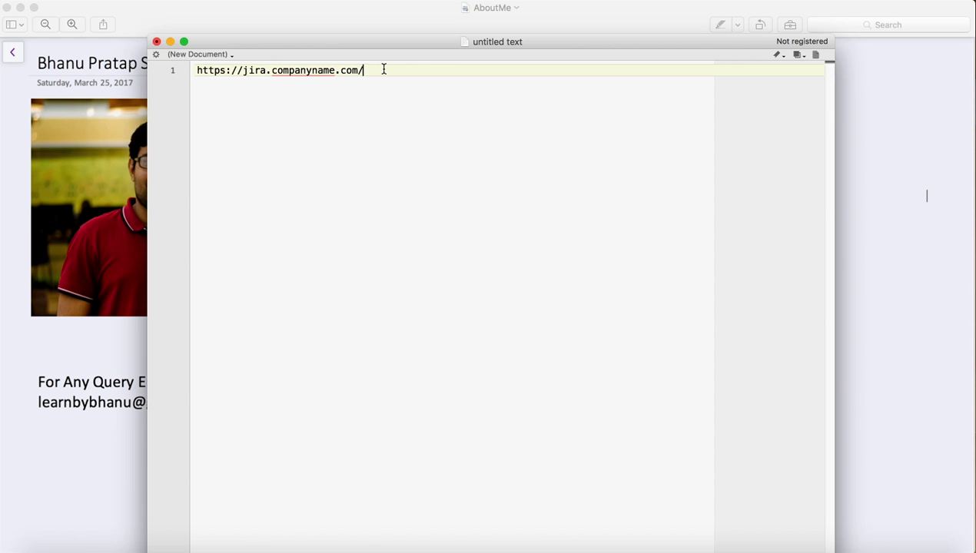
left_click(904, 109)
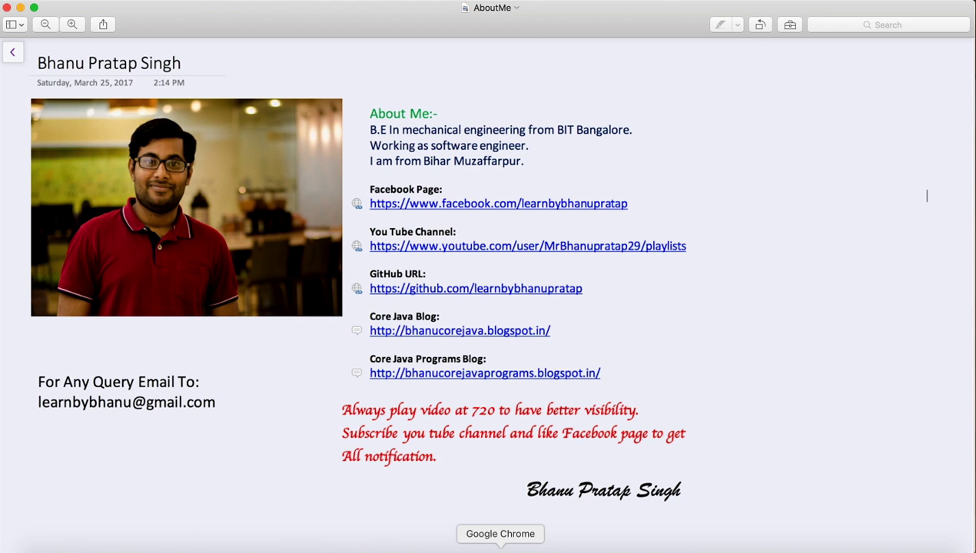
Log in to Atlassian ID with the saved account e-mail and the account password.
left_click(500, 551)
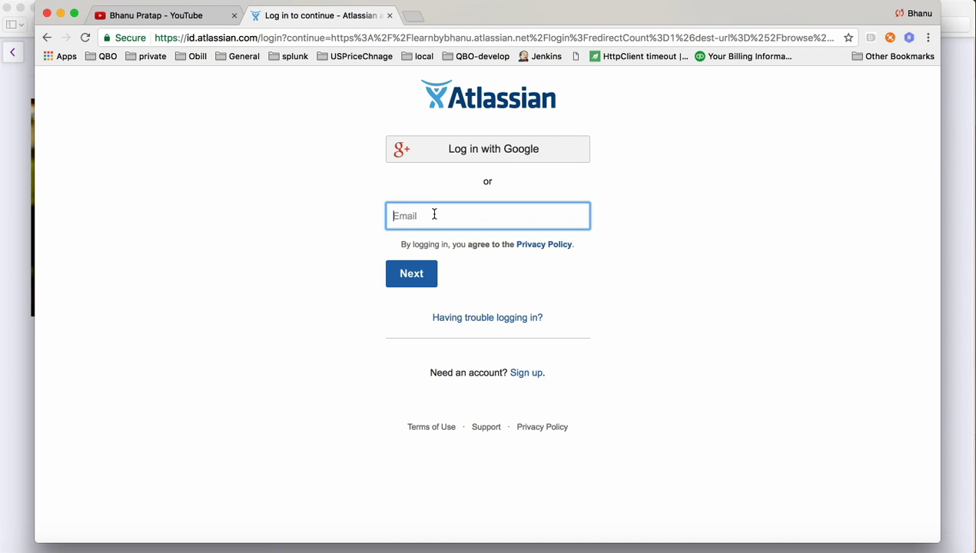
type("in")
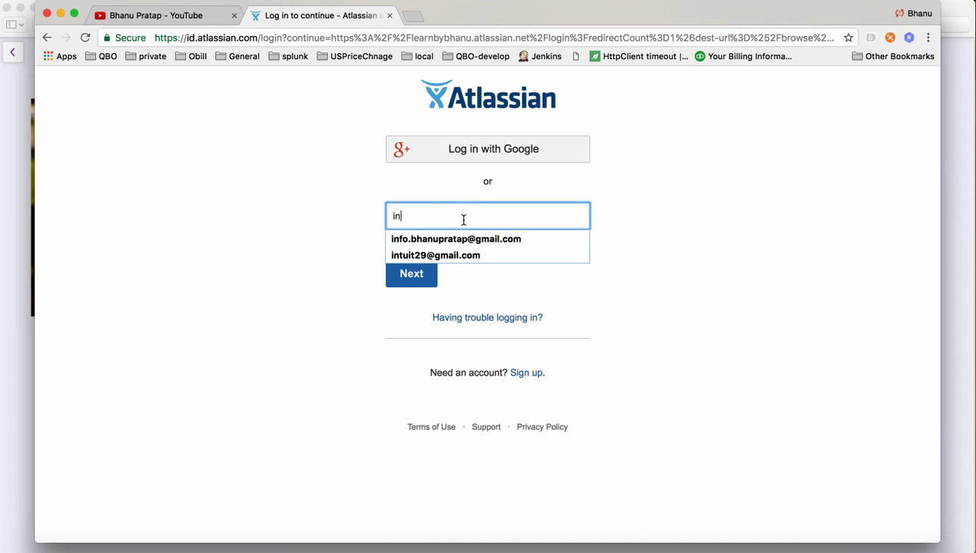
key("BackSpace")
key("BackSpace")
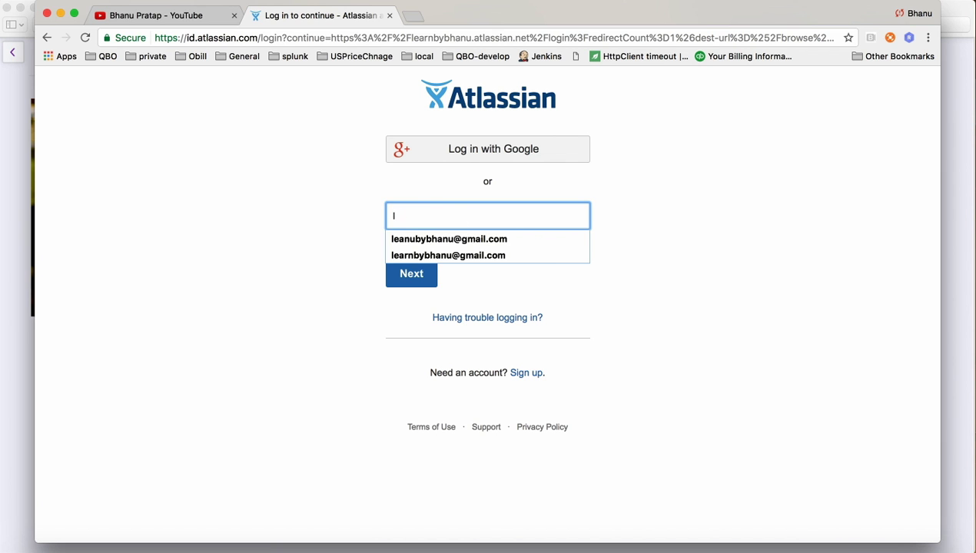
left_click(473, 256)
left_click(414, 278)
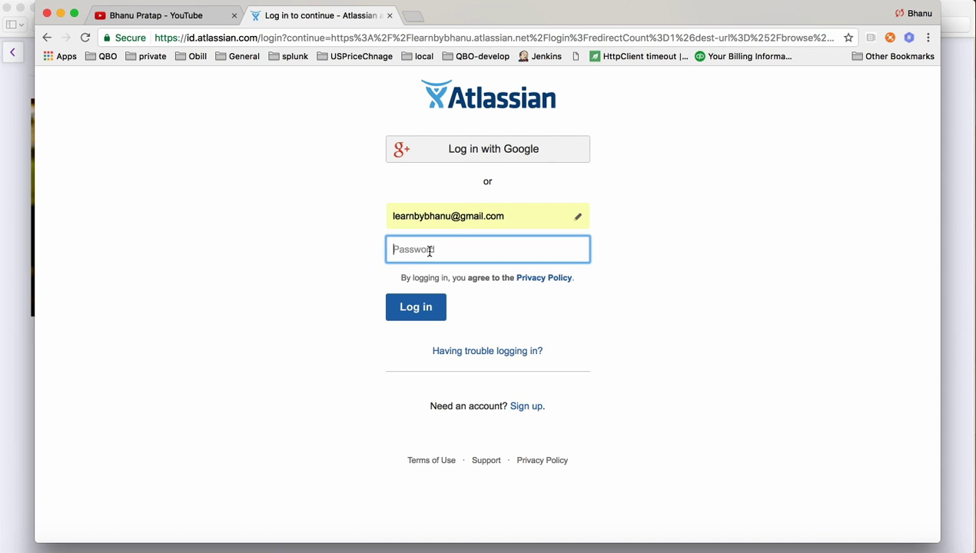
type("•••••••••••")
left_click(426, 316)
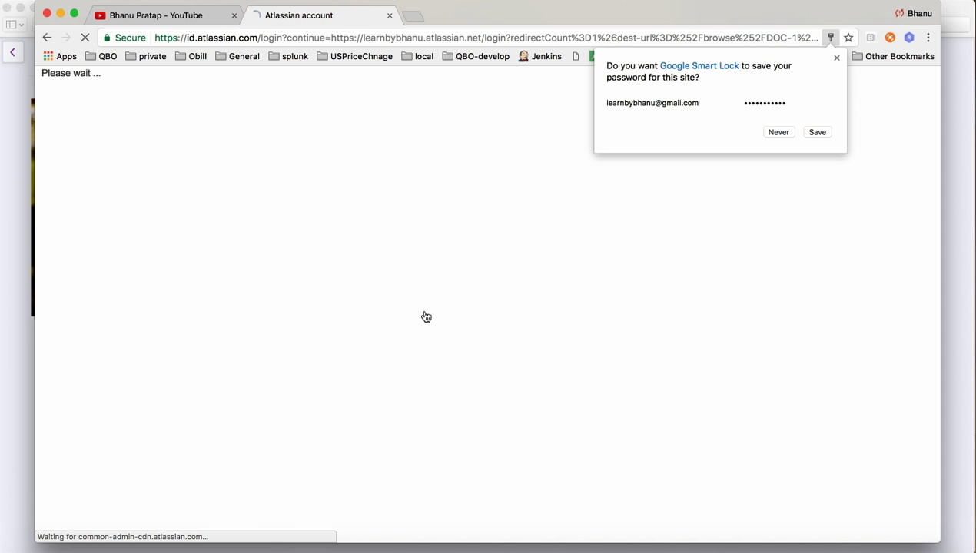
Dismiss the save-password prompt and choose Create project from the Projects menu.
left_click(836, 58)
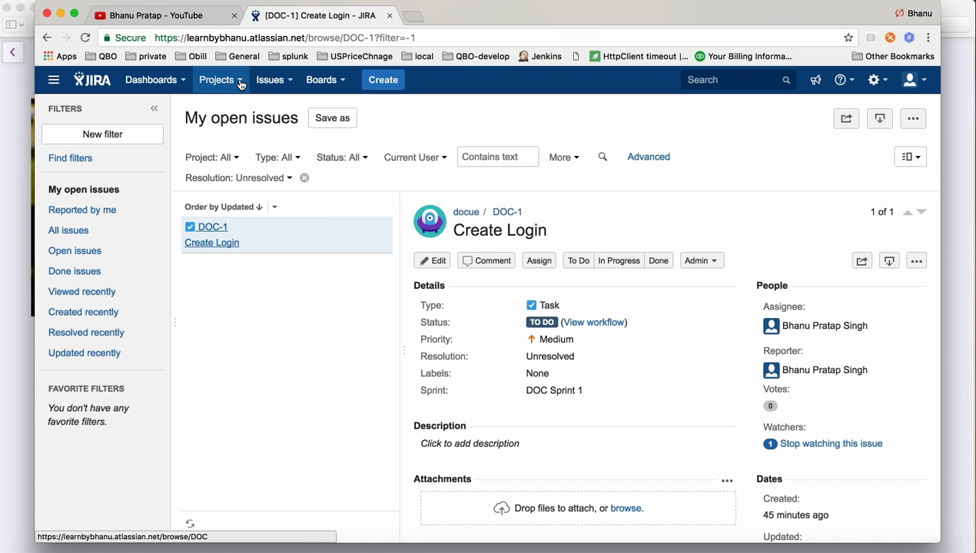
left_click(240, 85)
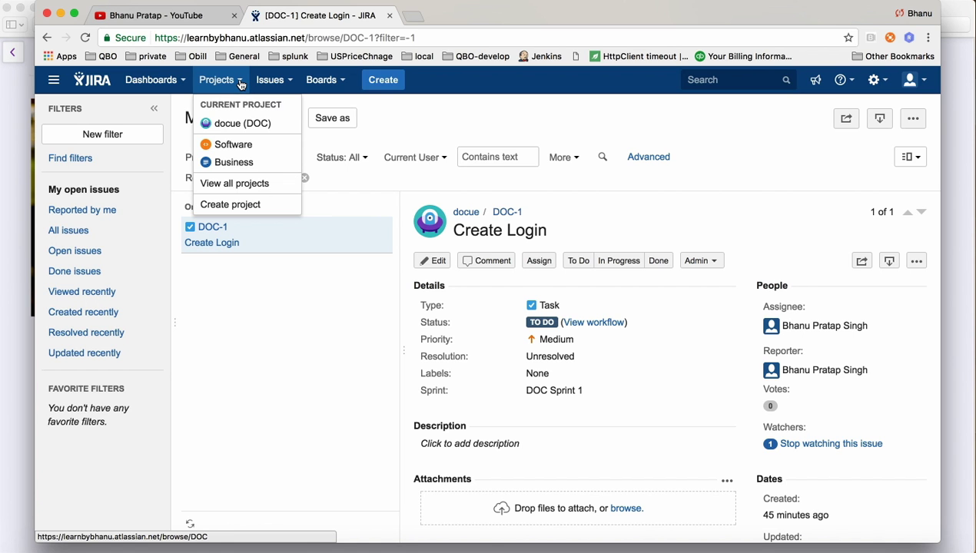
left_click(269, 80)
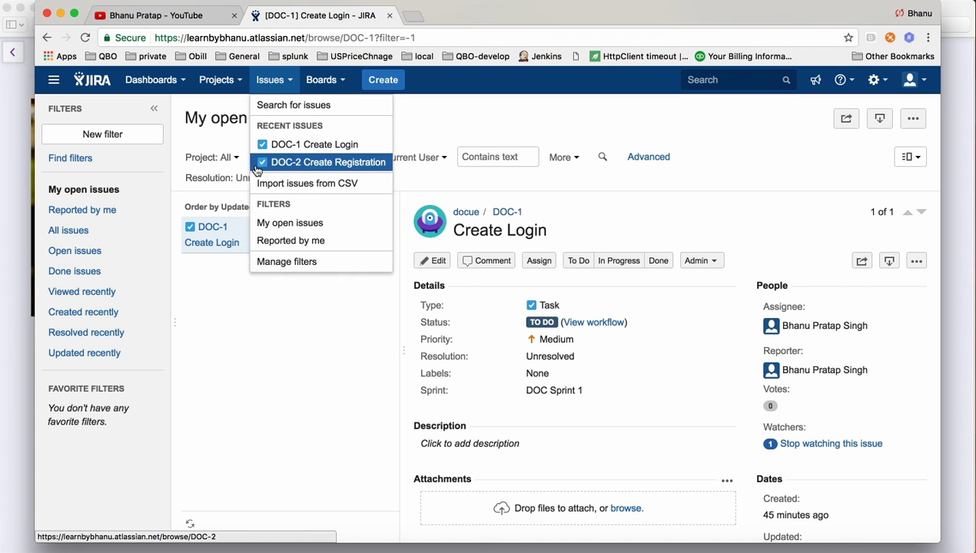
left_click(239, 85)
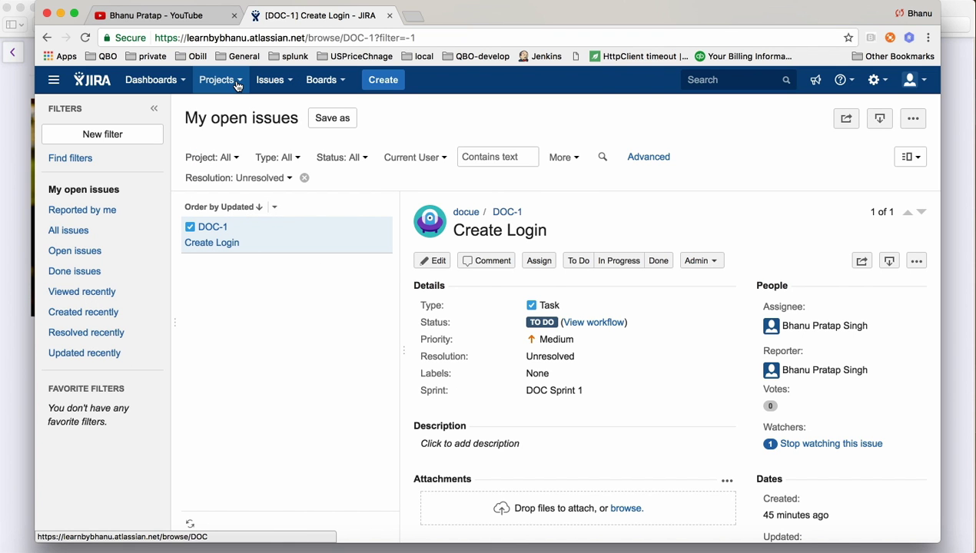
left_click(239, 83)
left_click(243, 206)
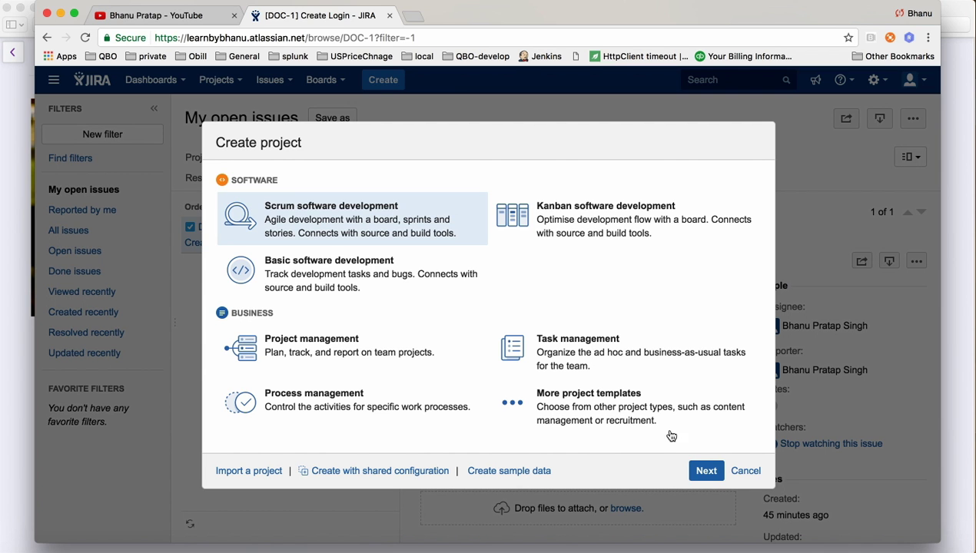
Create a Scrum software development project named TeamViewer with key TEAM.
left_click(703, 470)
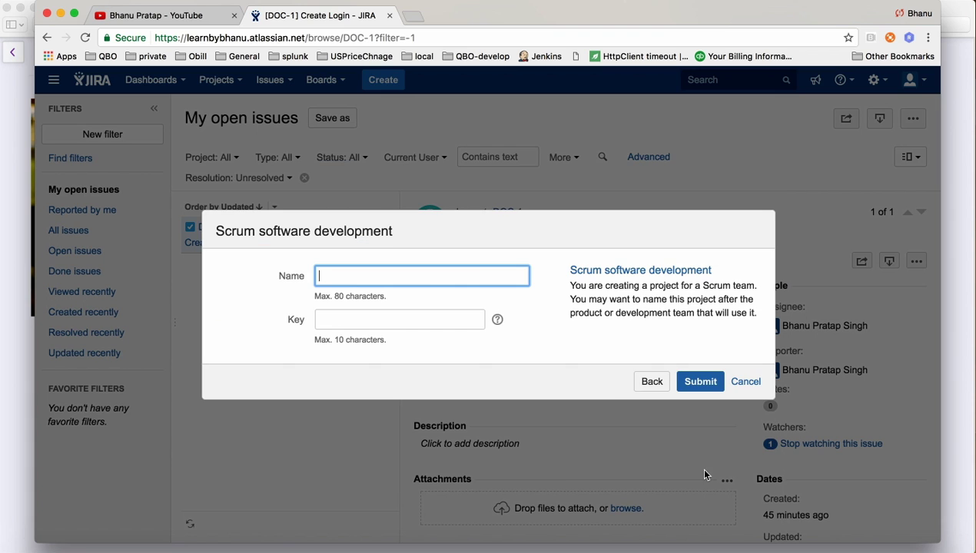
left_click(381, 271)
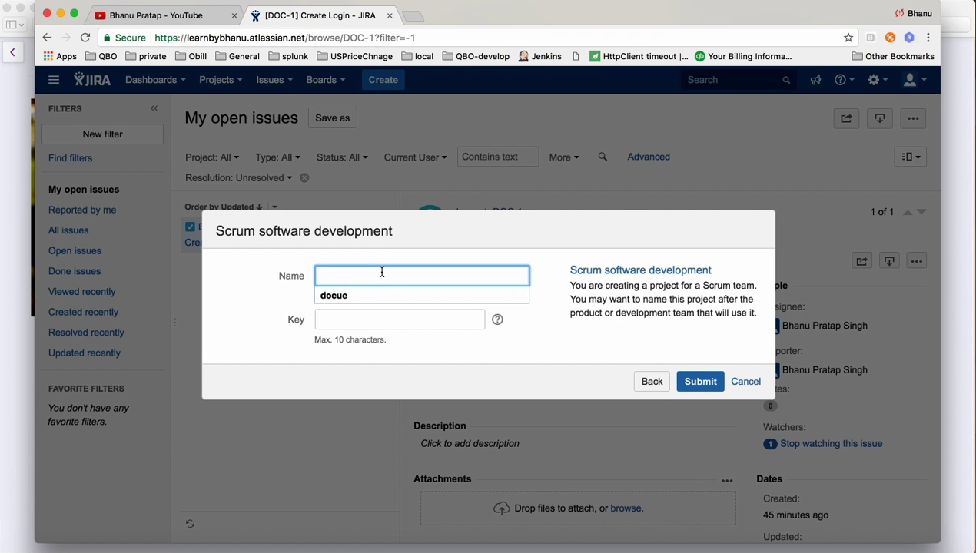
type("Tea")
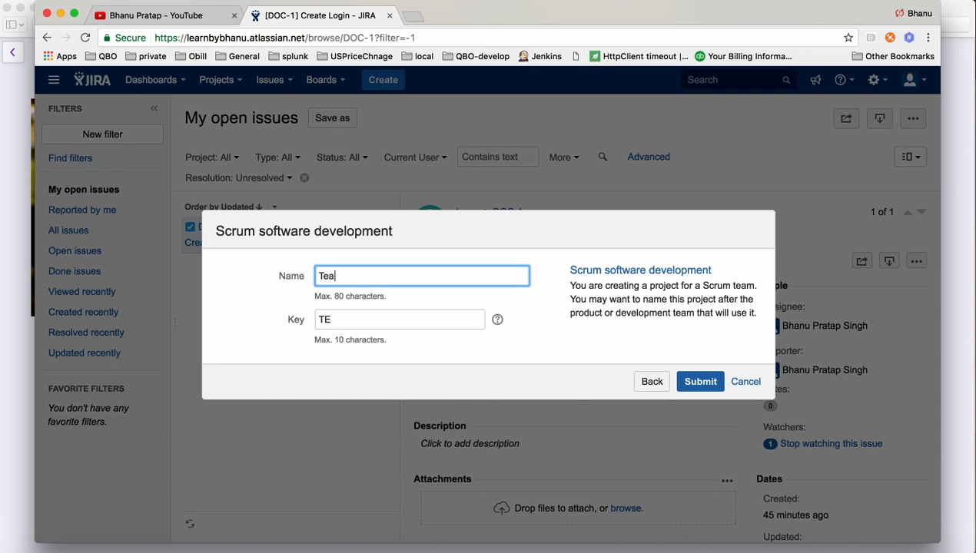
type("mViewer")
left_click_drag(351, 325, 292, 323)
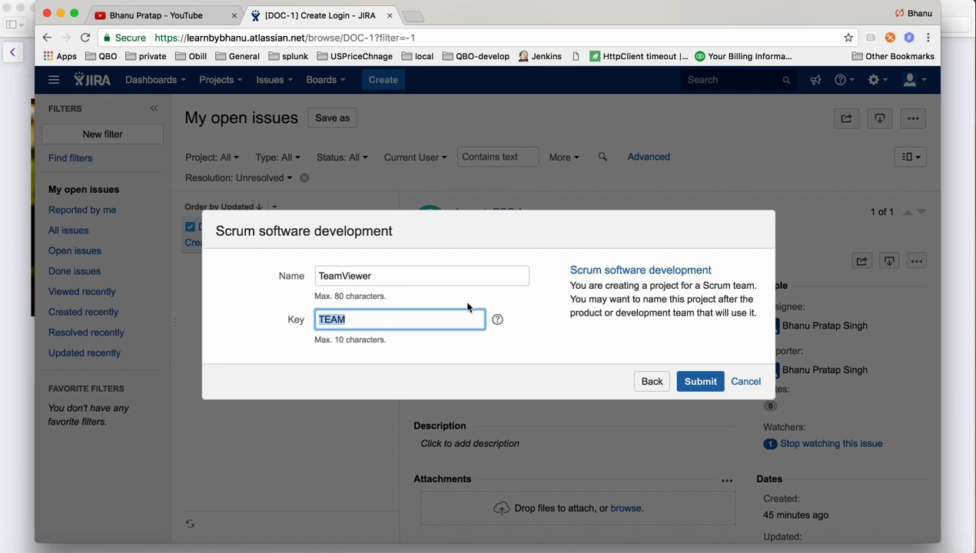
left_click(701, 380)
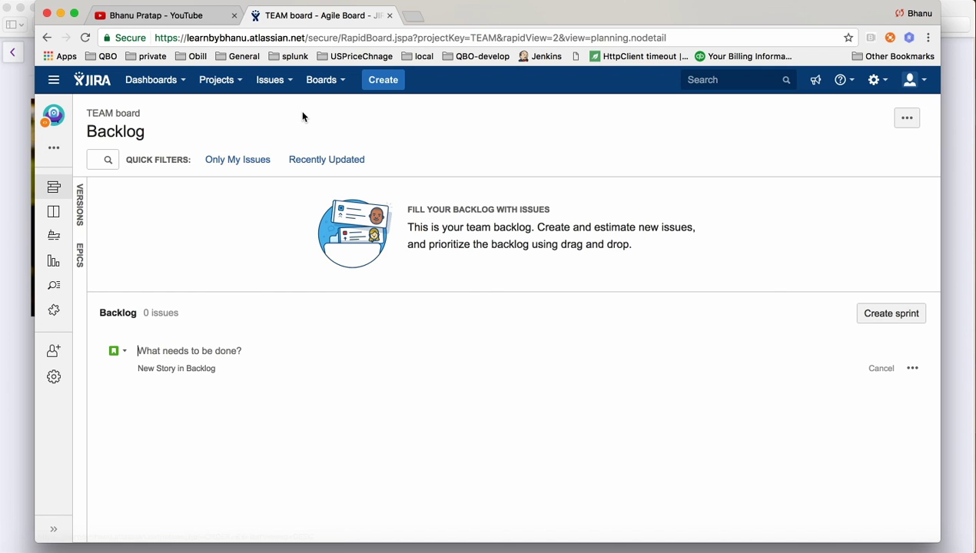
Start a new issue in the TeamViewer (TEAM) project and show its issue type list.
left_click(391, 80)
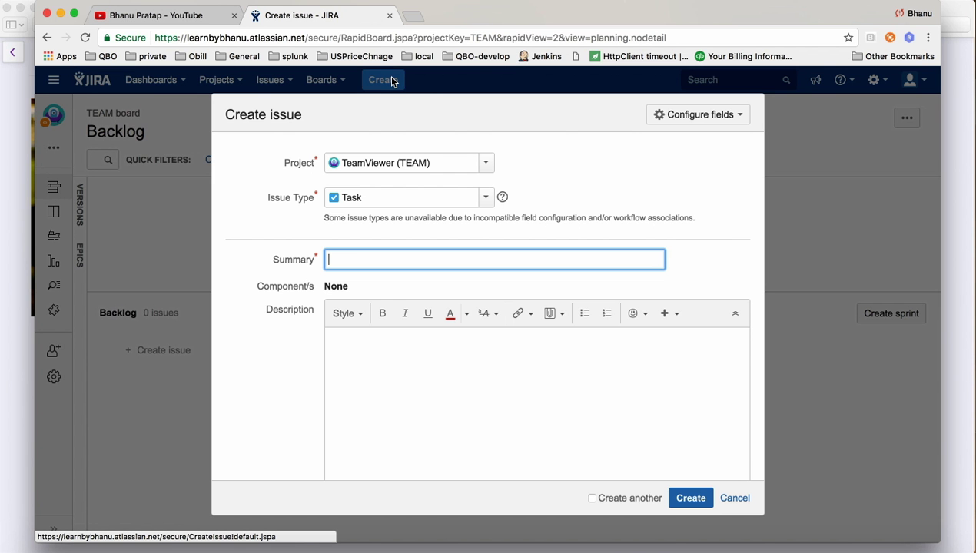
left_click(487, 164)
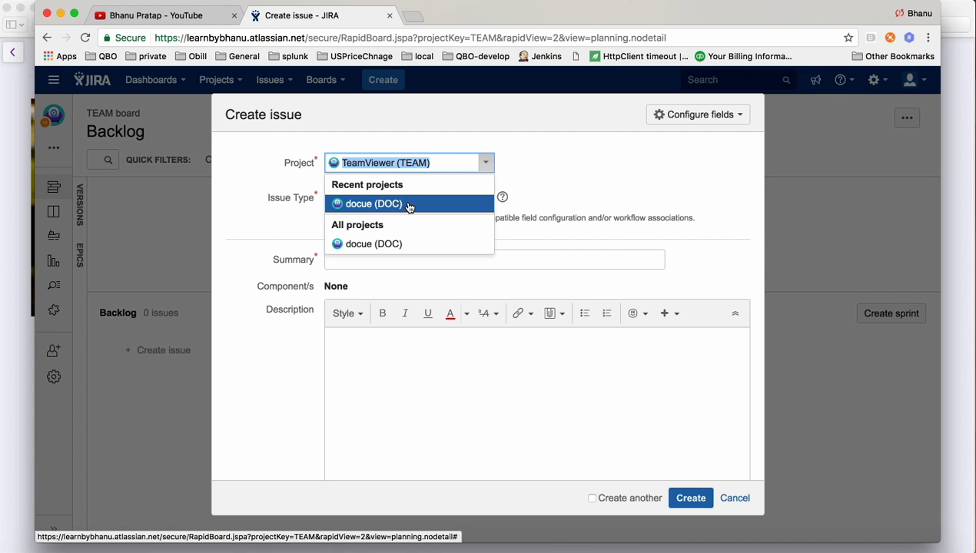
left_click(549, 161)
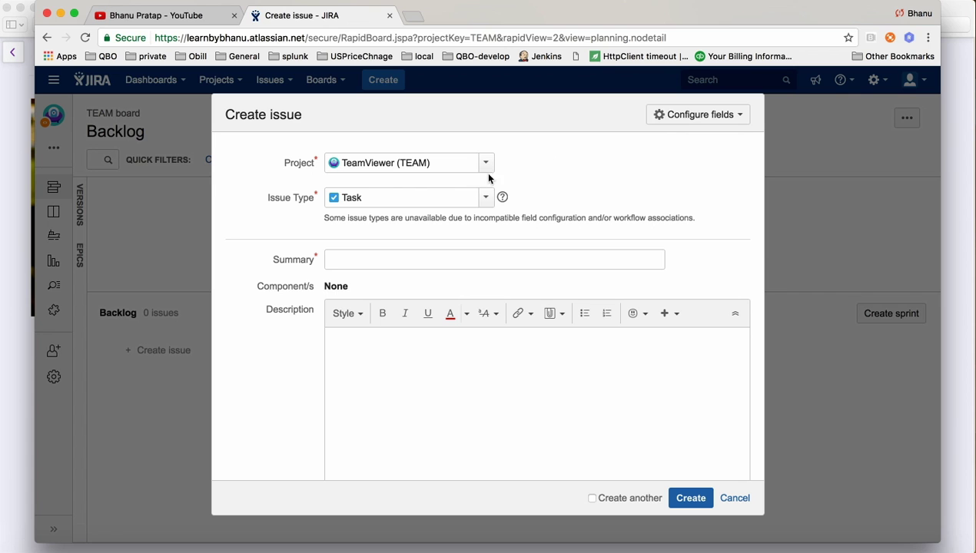
left_click(486, 202)
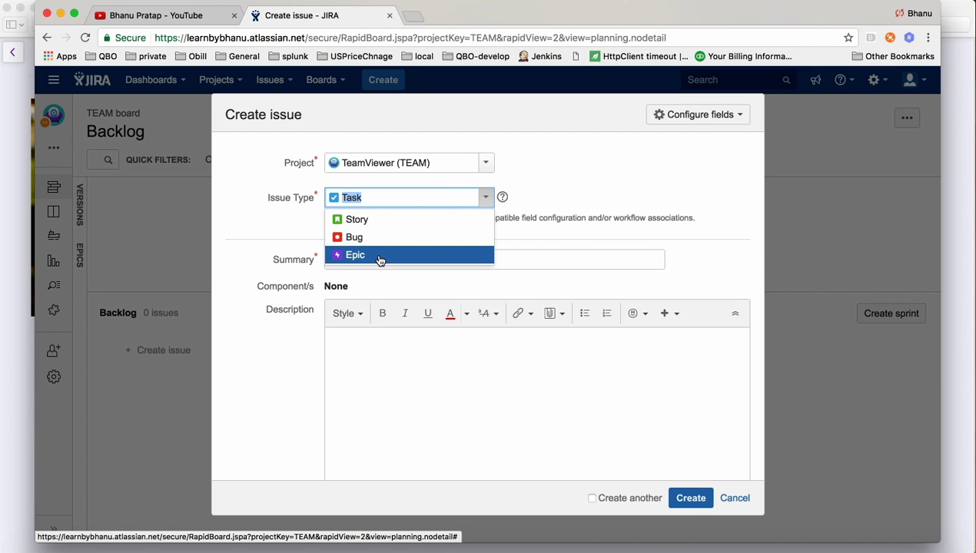
Make the issue a Story and enter the summary 'Design NetBanking Integeration'.
left_click(380, 219)
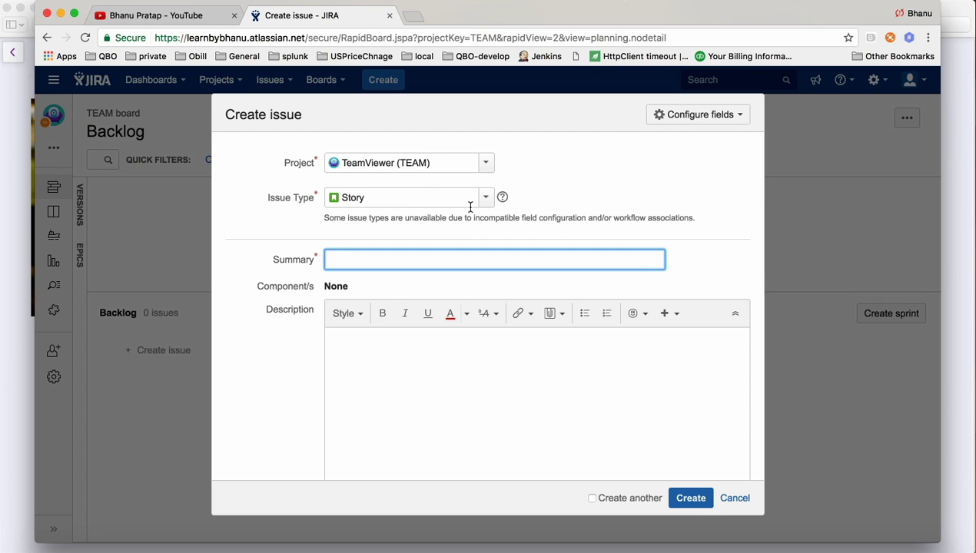
left_click(349, 260)
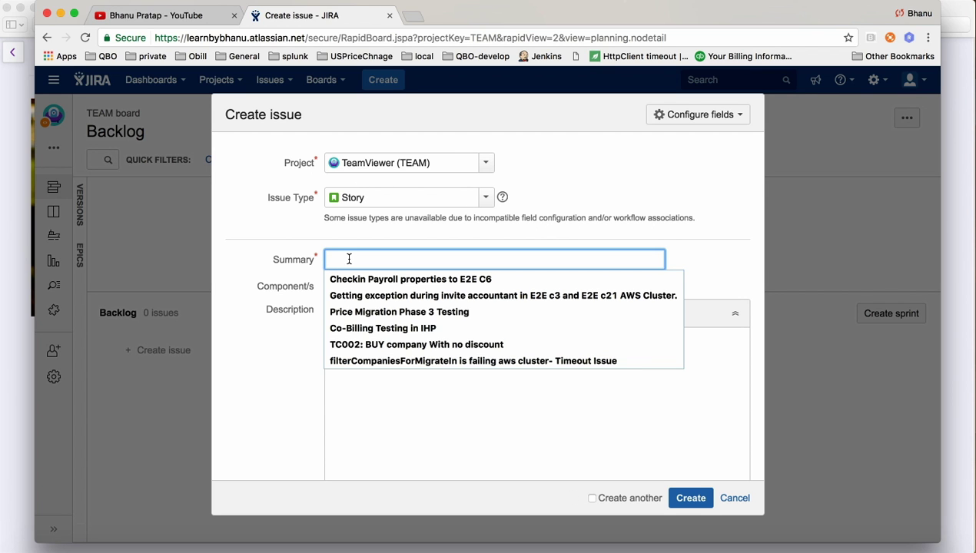
type("Design NetBanking For")
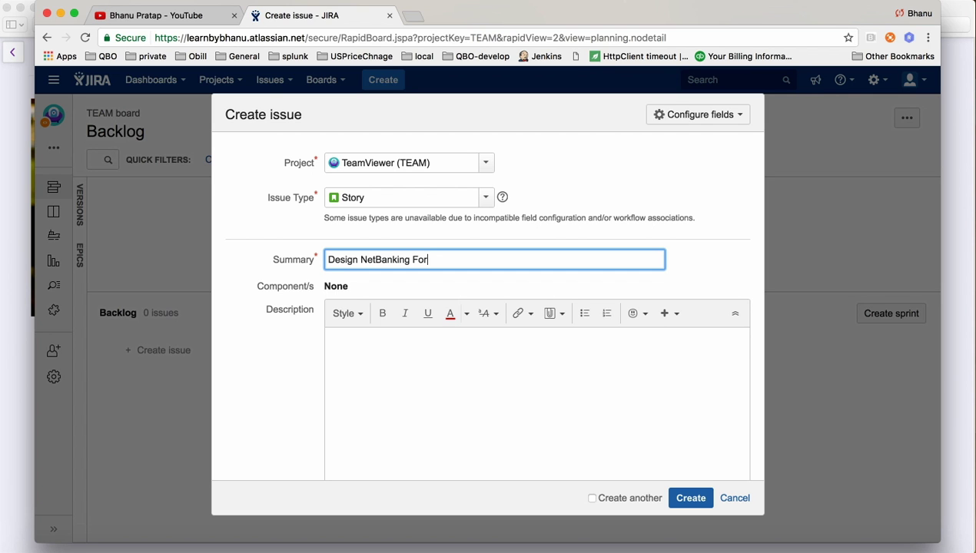
key("BackSpace")
key("BackSpace")
key("BackSpace")
type("Integeration")
Copy the summary into Description and correct it there to 'Design NetBanking Integration'.
left_click_drag(483, 251, 320, 259)
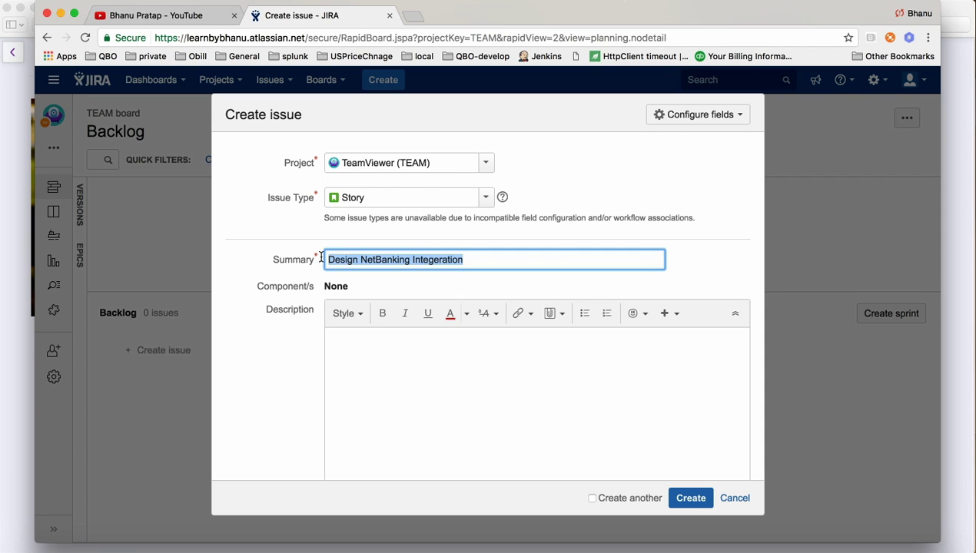
key("super+c")
left_click(429, 355)
key("super+v")
scroll(466, 367, "down", 3)
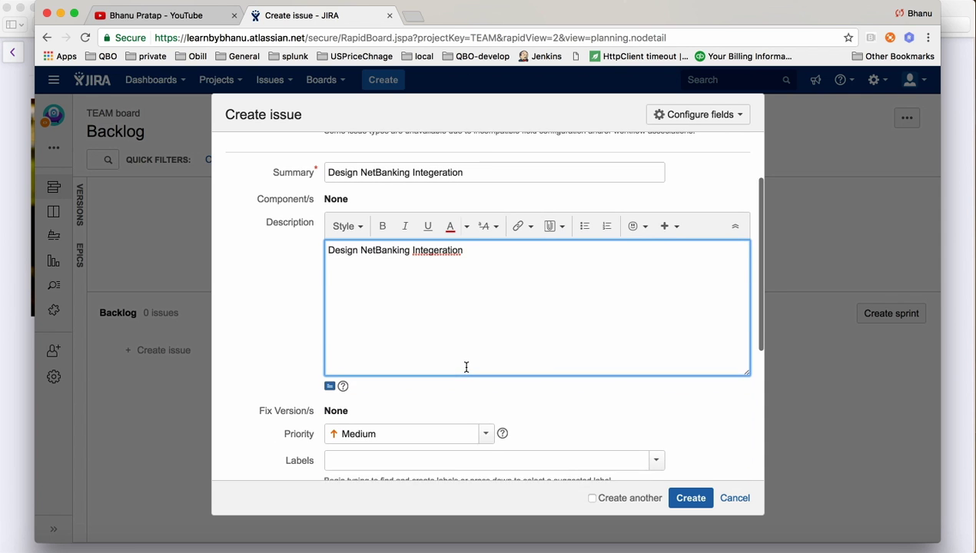
right_click(432, 265)
left_click(459, 267)
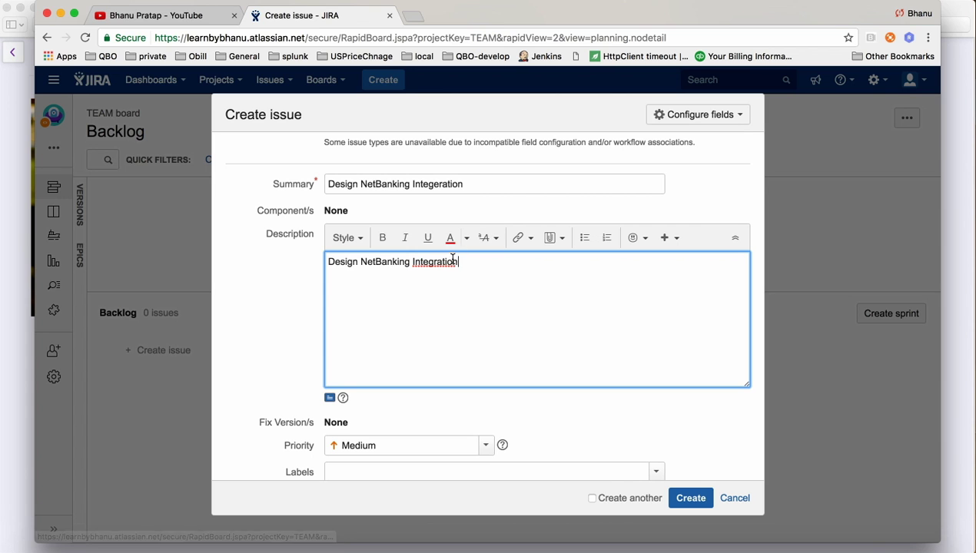
Paste the corrected word over 'Integeration' so the summary reads 'Design NetBanking Integration'.
double_click(442, 262)
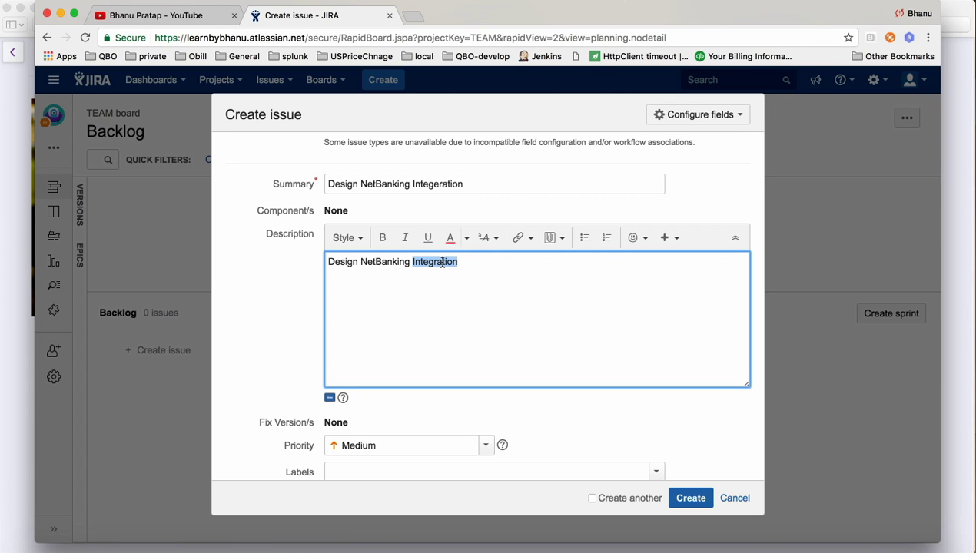
double_click(429, 186)
key("ctrl+v")
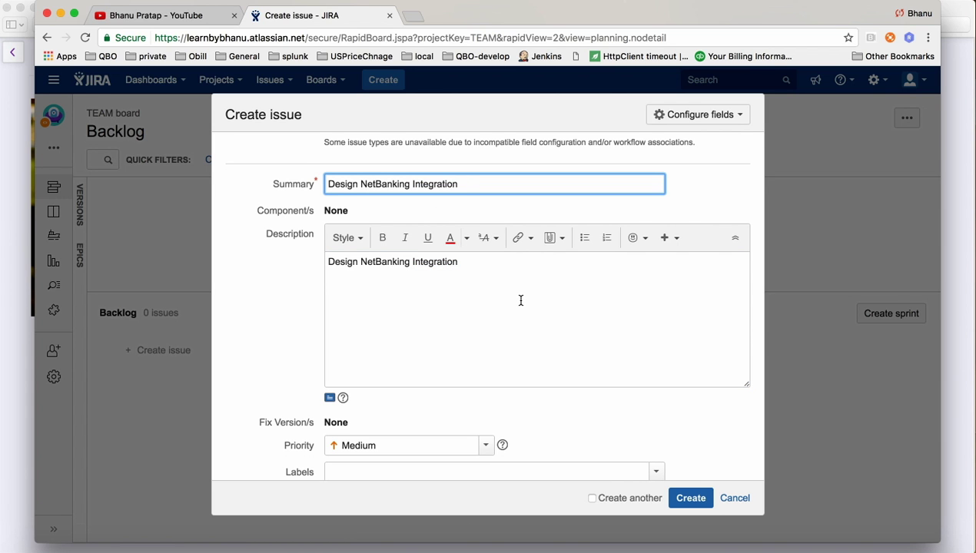
scroll(520, 300, "up", 3)
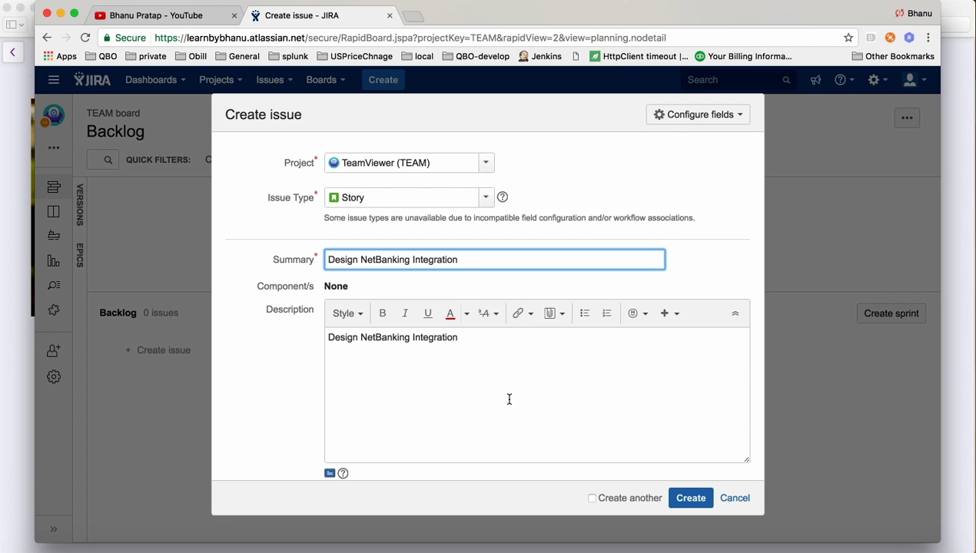
scroll(517, 390, "down", 5)
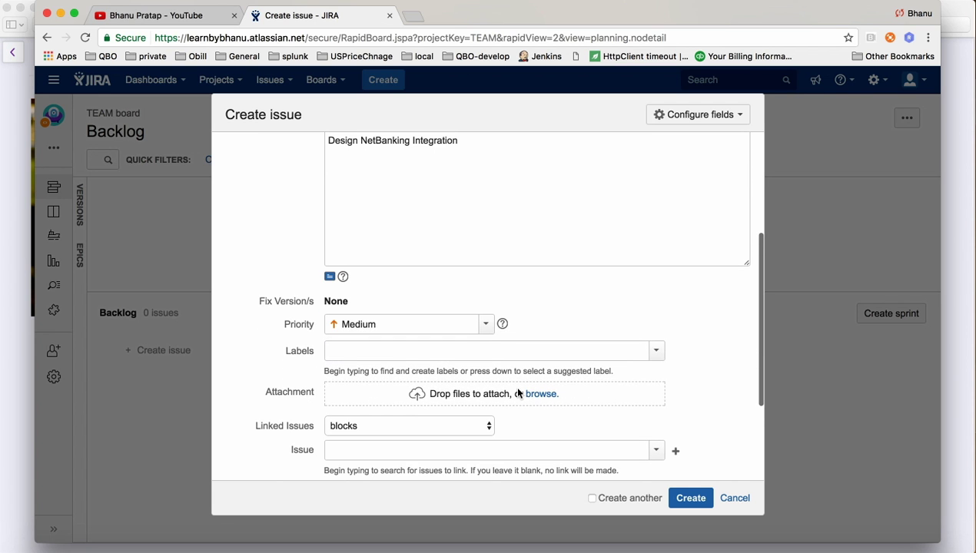
scroll(518, 390, "down", 2)
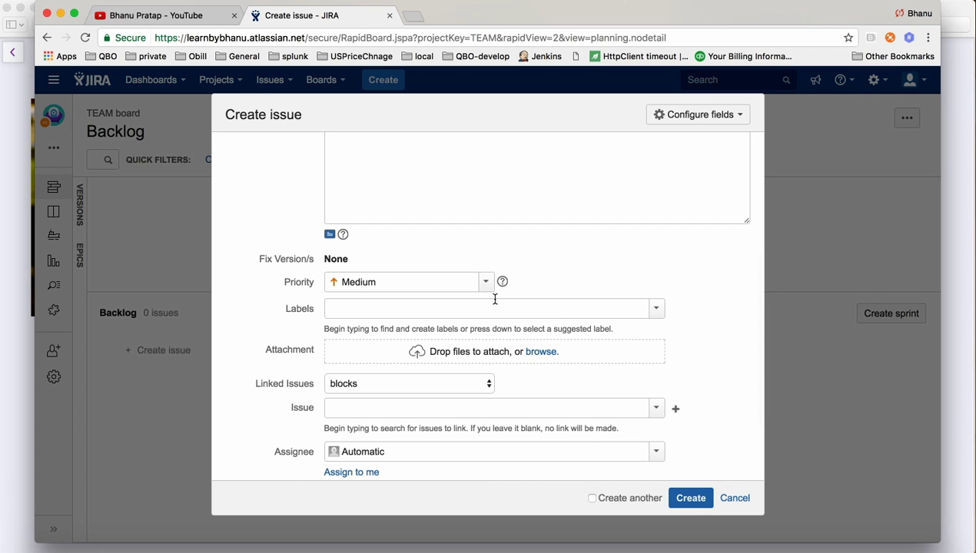
left_click(486, 290)
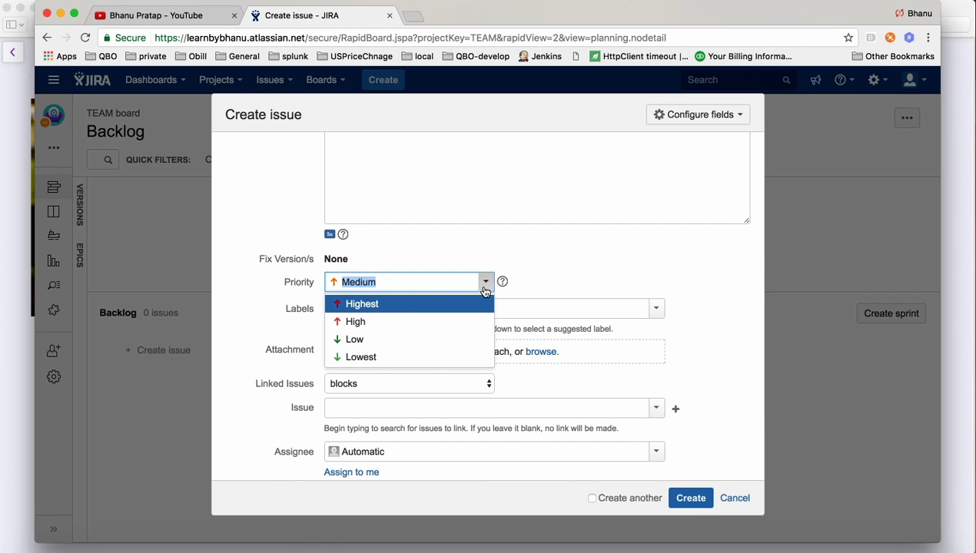
Set the new story's priority to High.
left_click(379, 323)
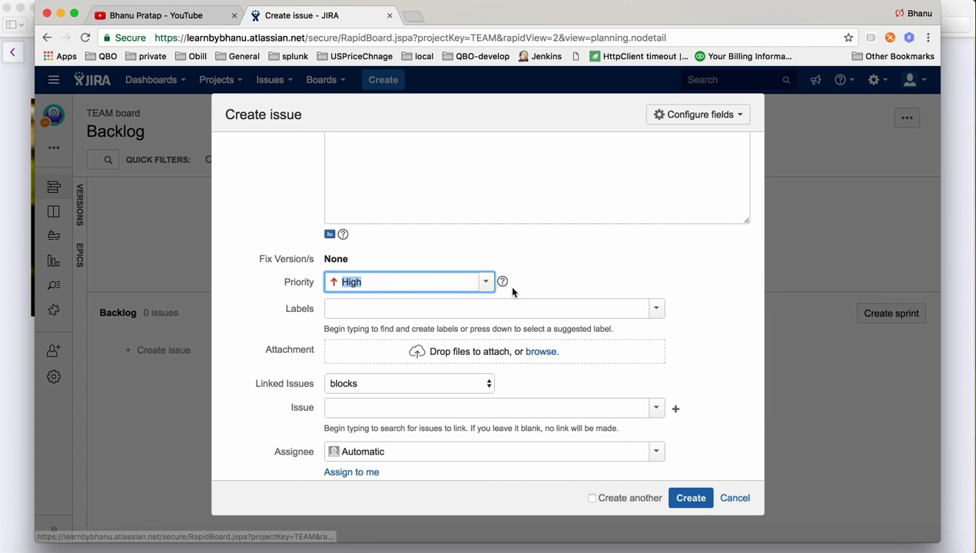
scroll(563, 276, "down", 3)
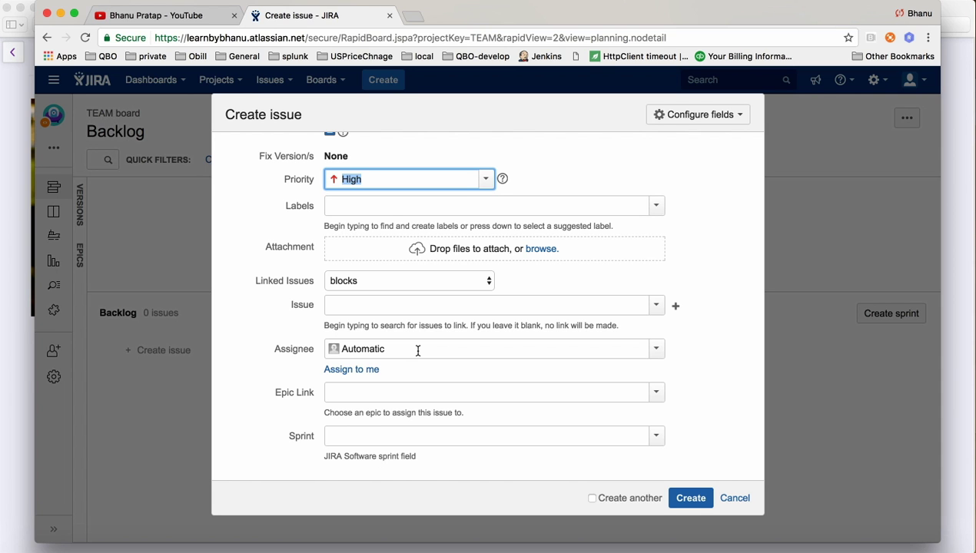
Assign the story to yourself with Assign to me after a name search finds no match.
left_click(362, 372)
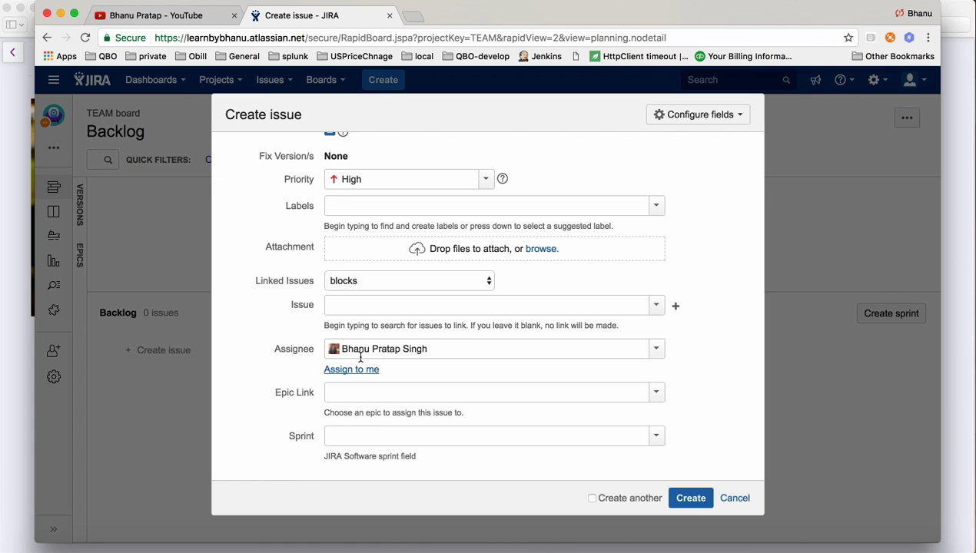
left_click(446, 348)
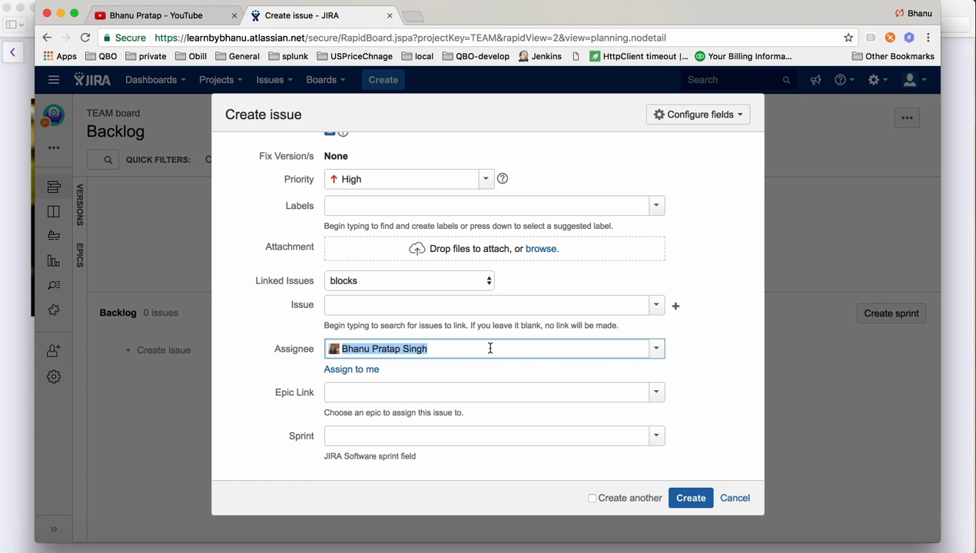
type("ram")
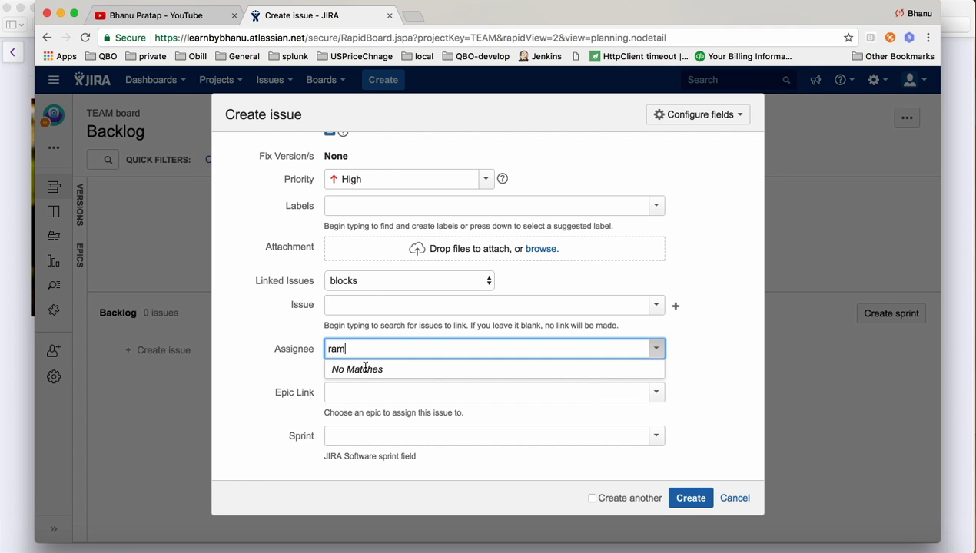
left_click(284, 374)
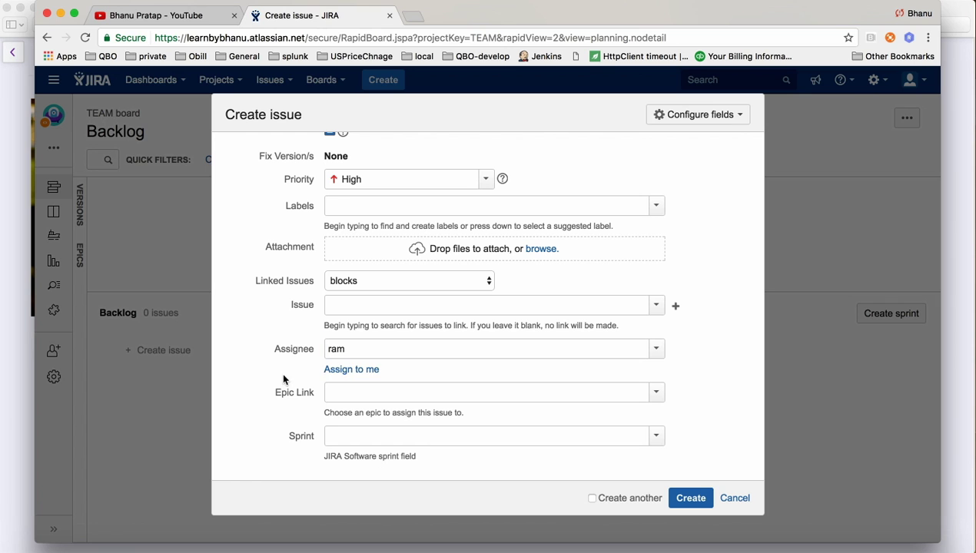
left_click(343, 371)
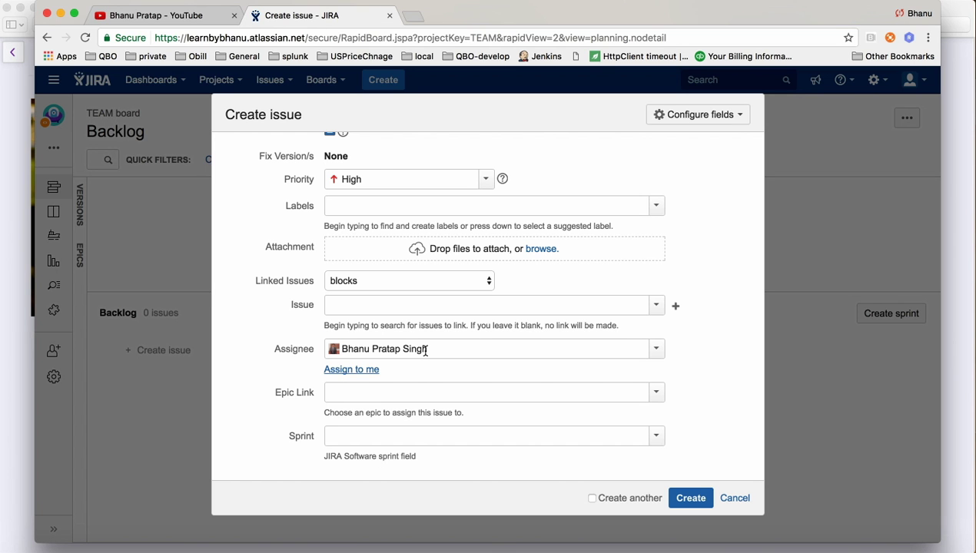
left_click(372, 435)
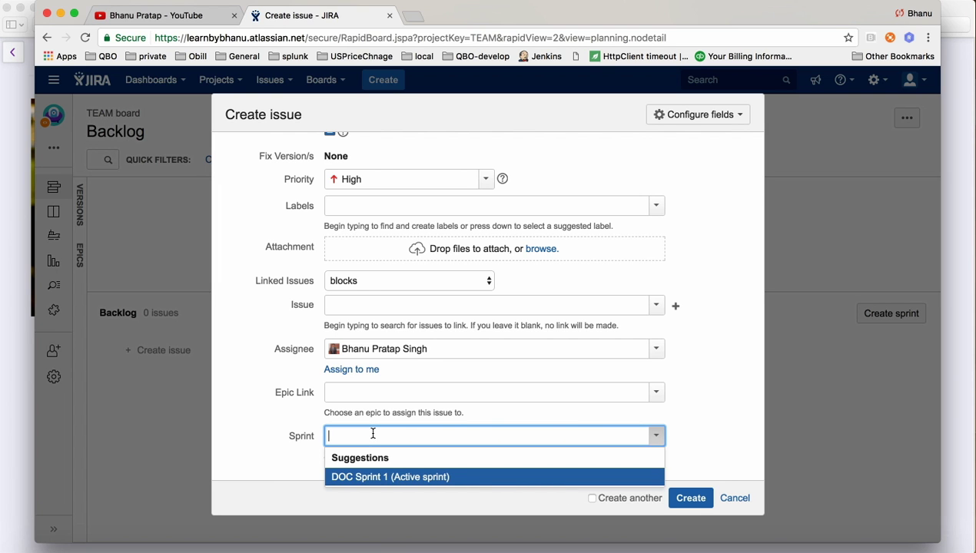
Leave Sprint empty and create the Design NetBanking Integration story as TEAM-1.
left_click(724, 392)
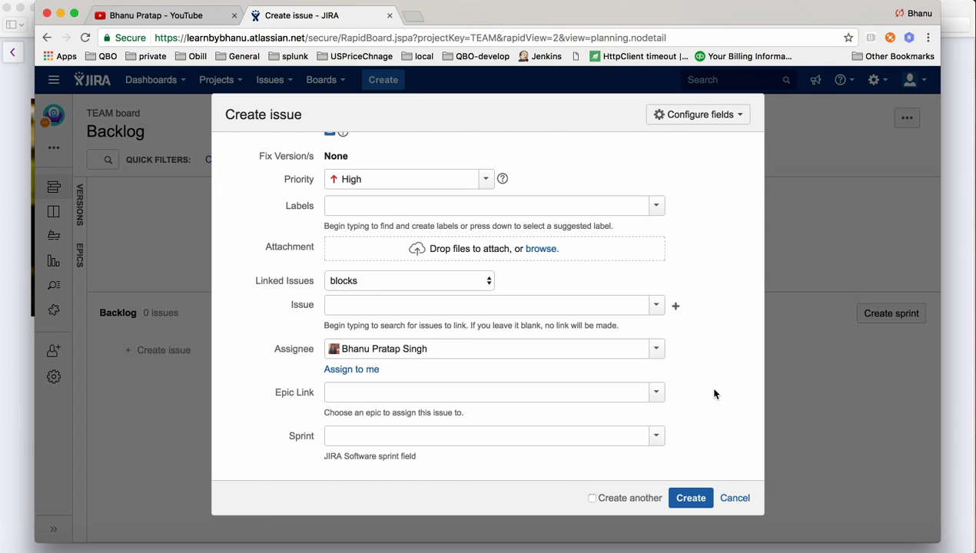
left_click(690, 499)
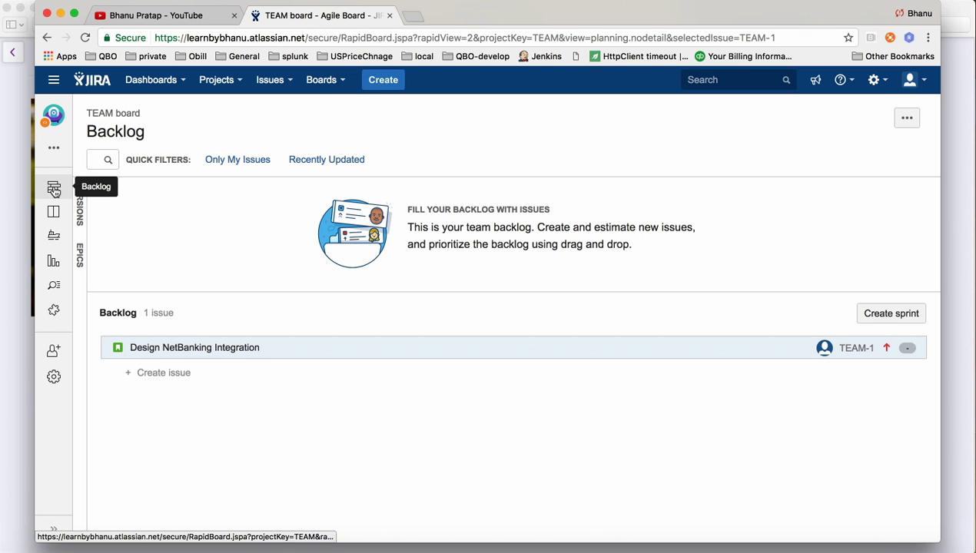
Start a new Create issue form for another TeamViewer story.
left_click(369, 84)
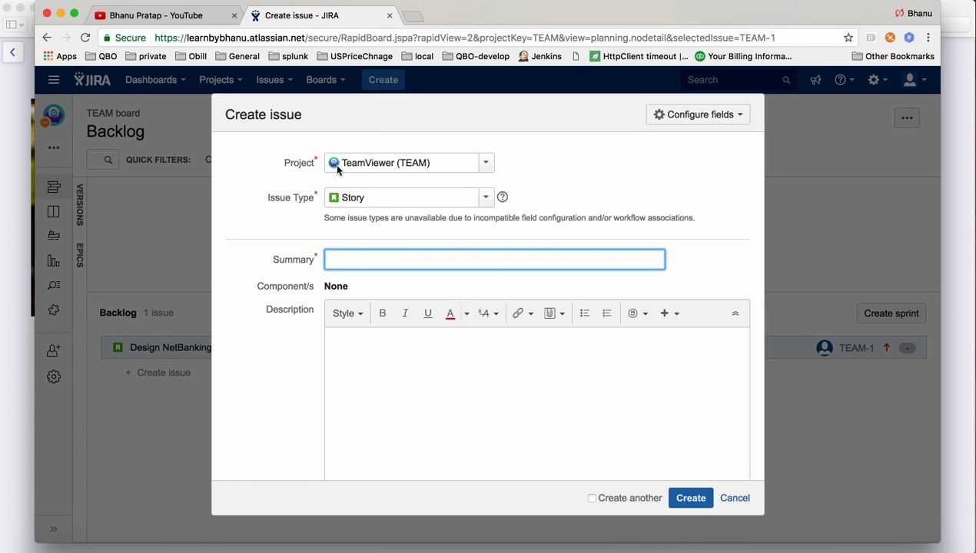
left_click(343, 263)
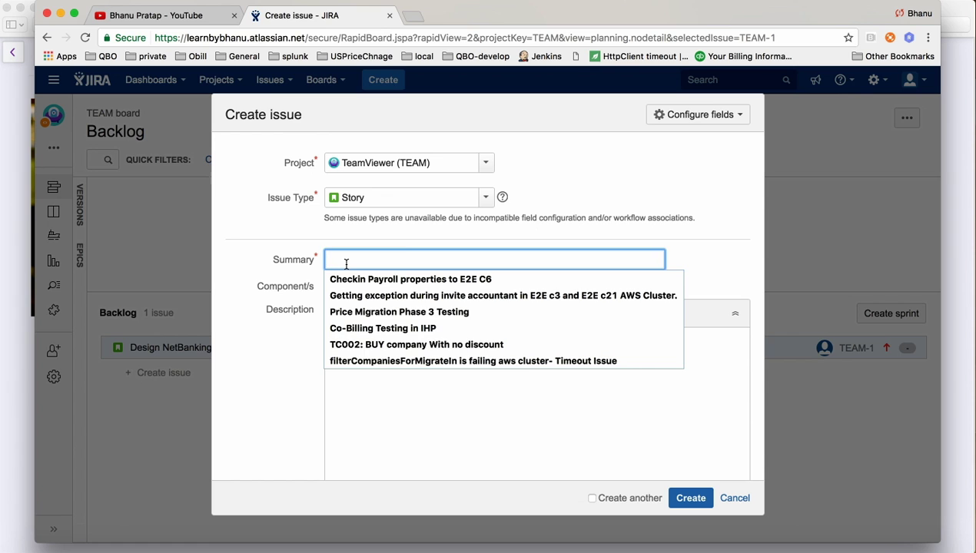
left_click(509, 395)
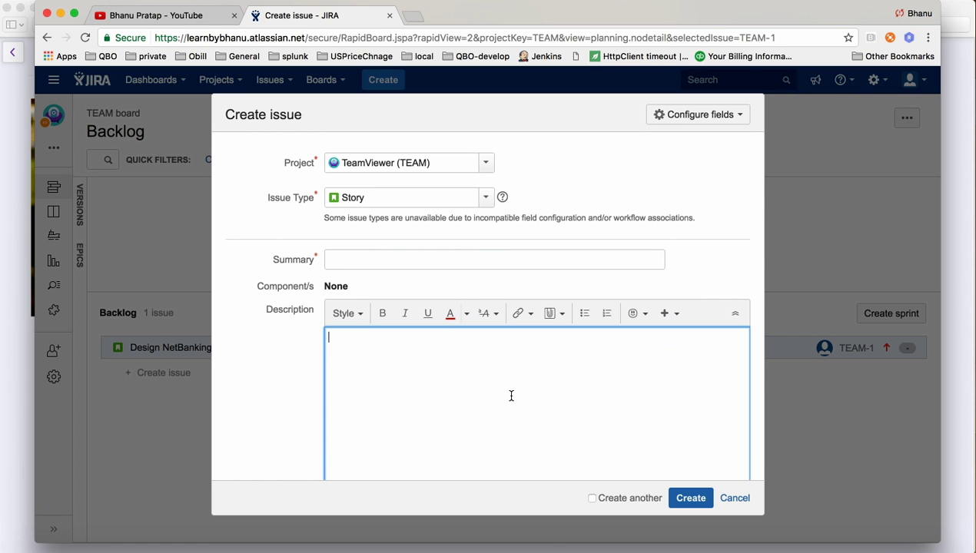
Set the summary to 'Design Credit Card Integration', replacing NetBanking in the autofilled title.
left_click(343, 255)
type("De")
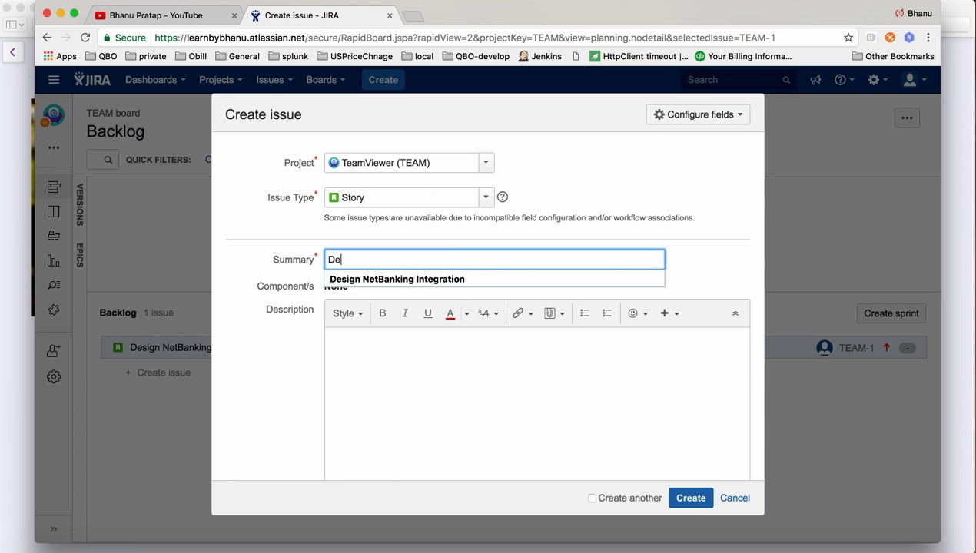
left_click(436, 279)
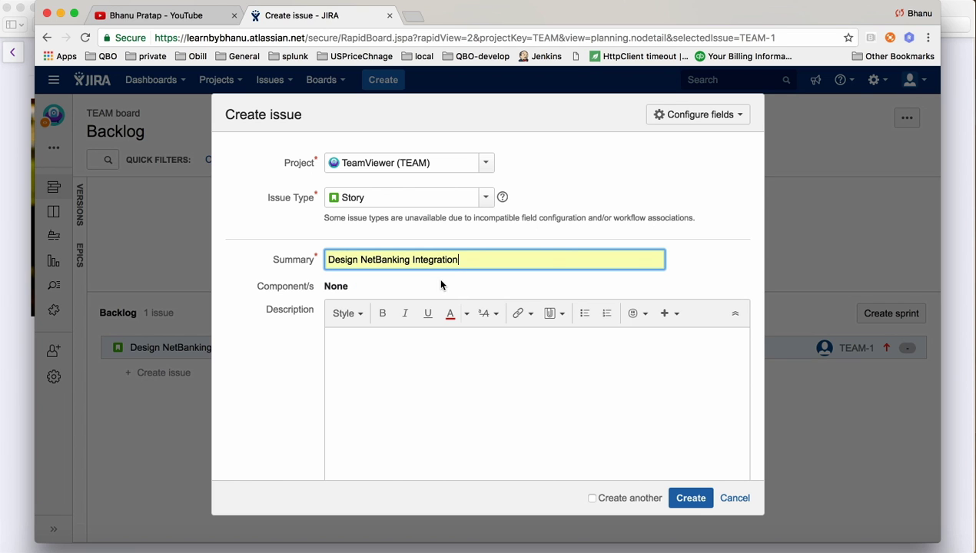
double_click(389, 260)
type("Credit ")
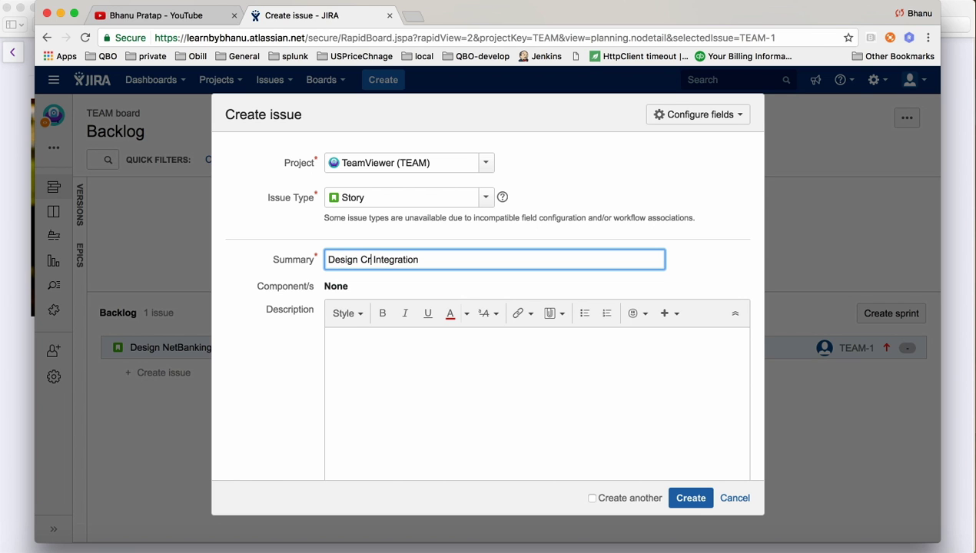
type("Card")
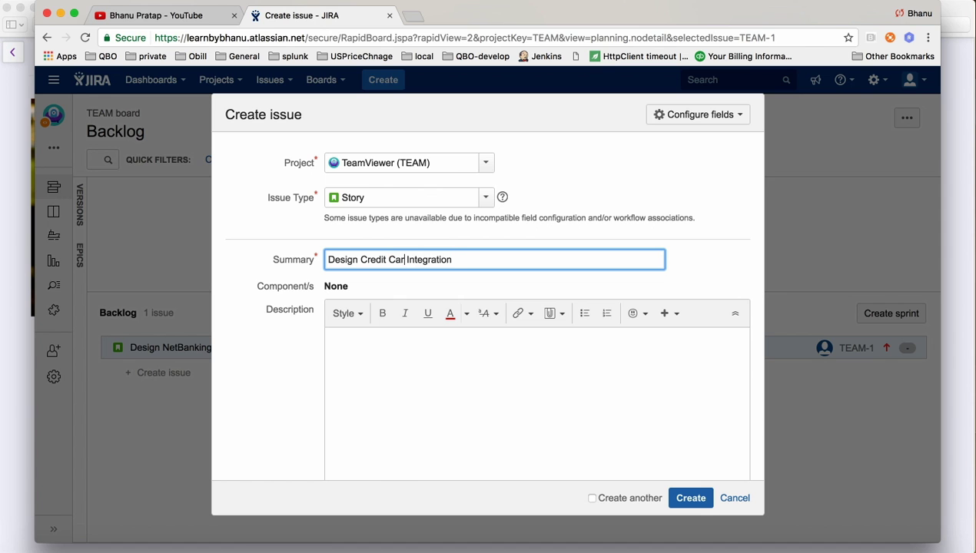
left_click_drag(463, 260, 273, 261)
key("super+c")
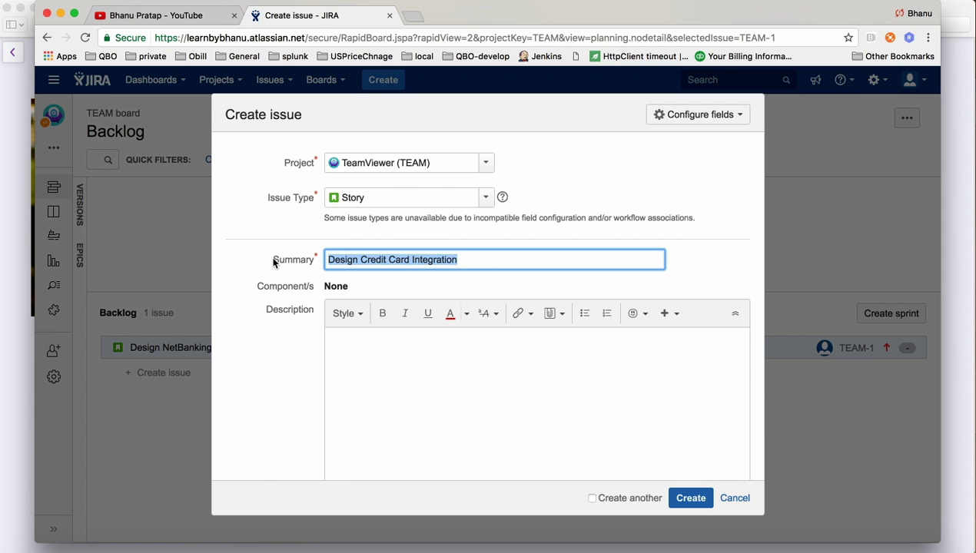
left_click(382, 360)
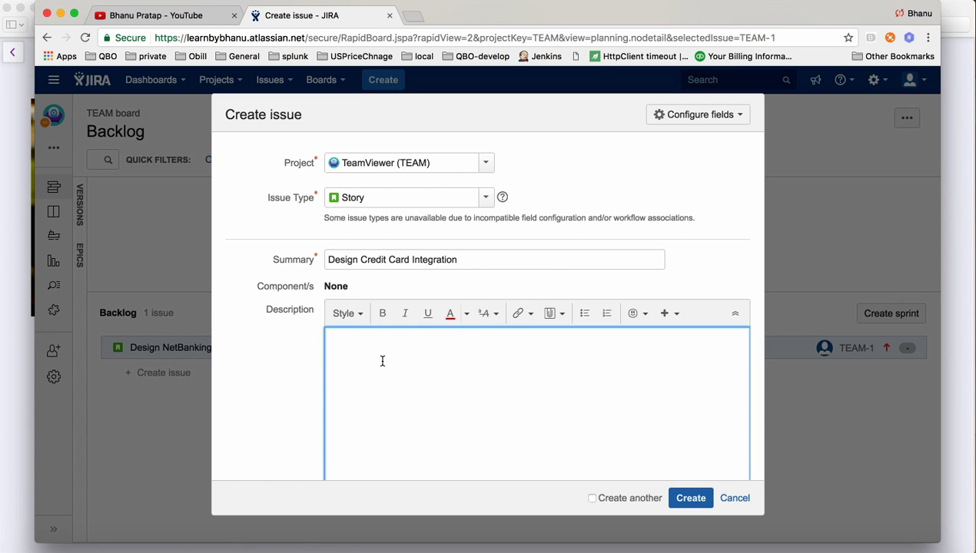
Paste the summary into Description, assign the story to yourself, and create it as TEAM-2.
key("super+v")
scroll(451, 370, "down", 10)
scroll(451, 369, "down", 3)
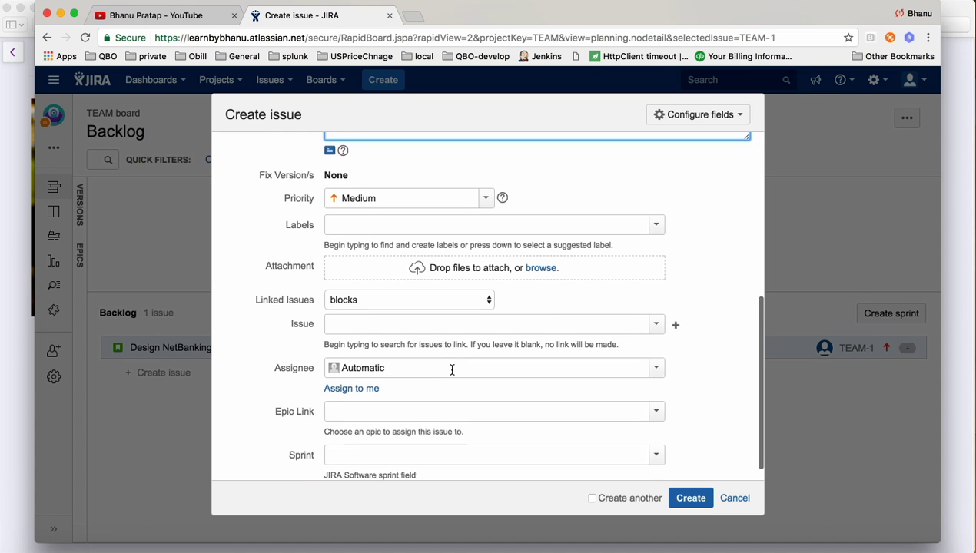
left_click(365, 371)
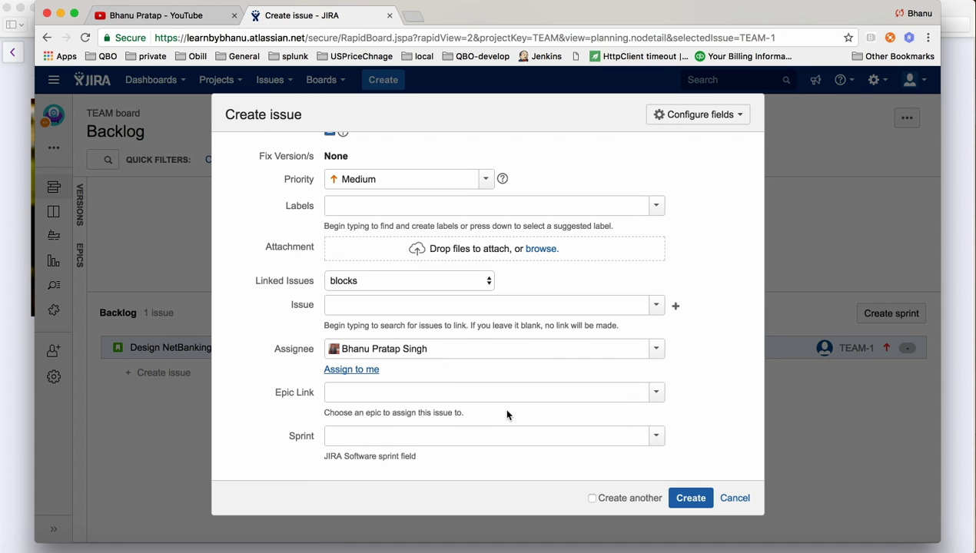
left_click(690, 500)
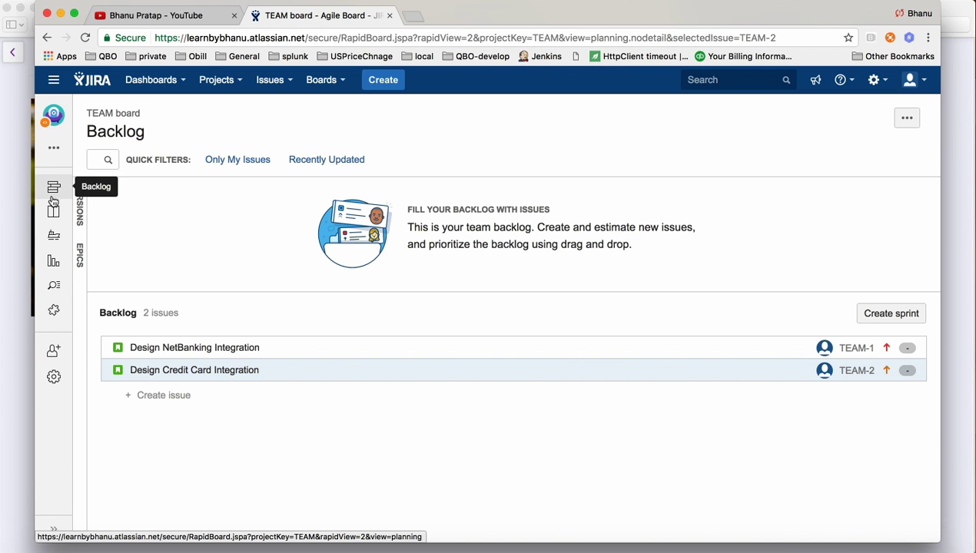
Show the TEAM board's empty Active sprints view, glance at its options, then list projects.
left_click(54, 218)
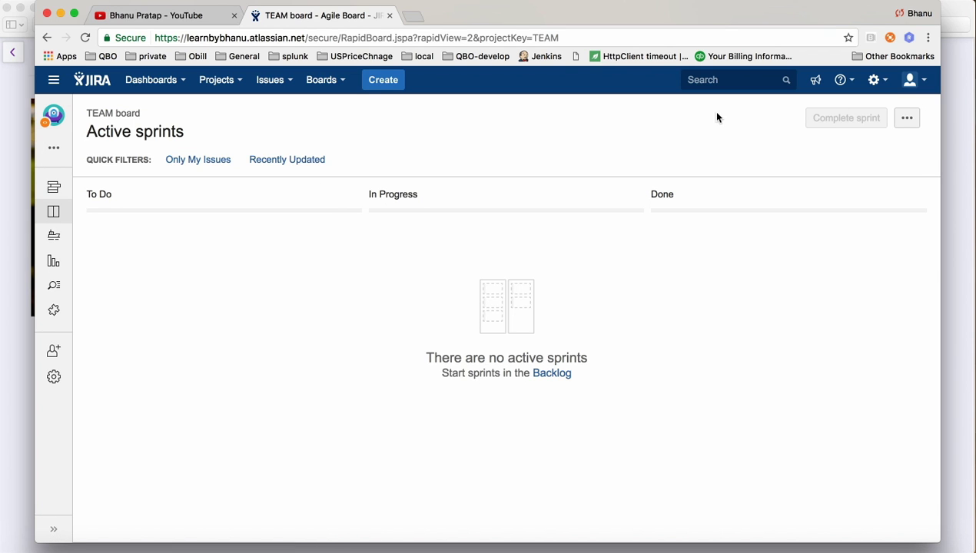
left_click(910, 118)
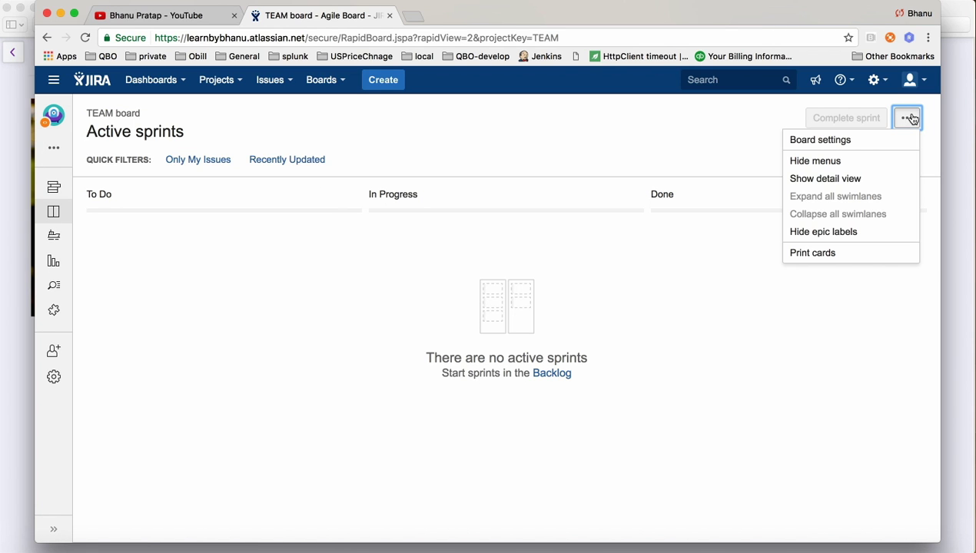
left_click(578, 127)
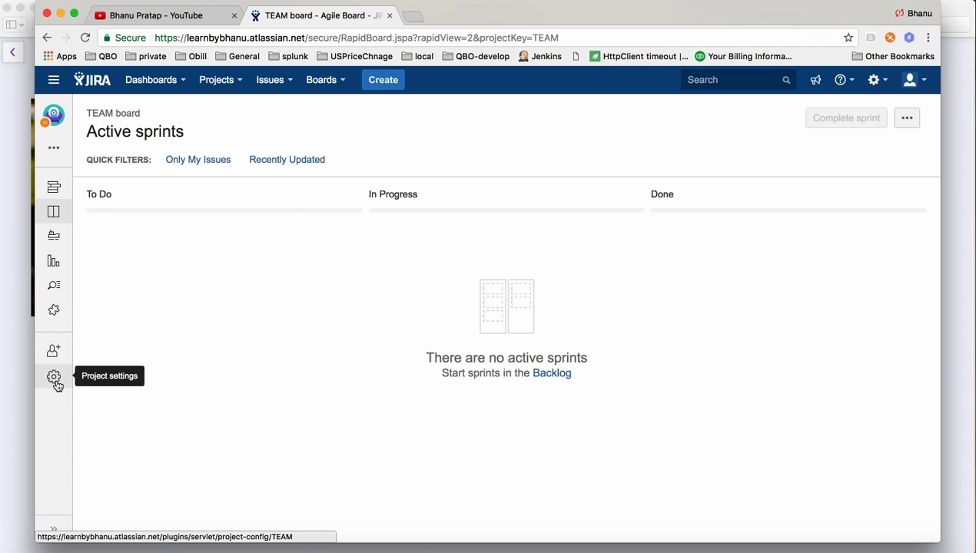
left_click(237, 86)
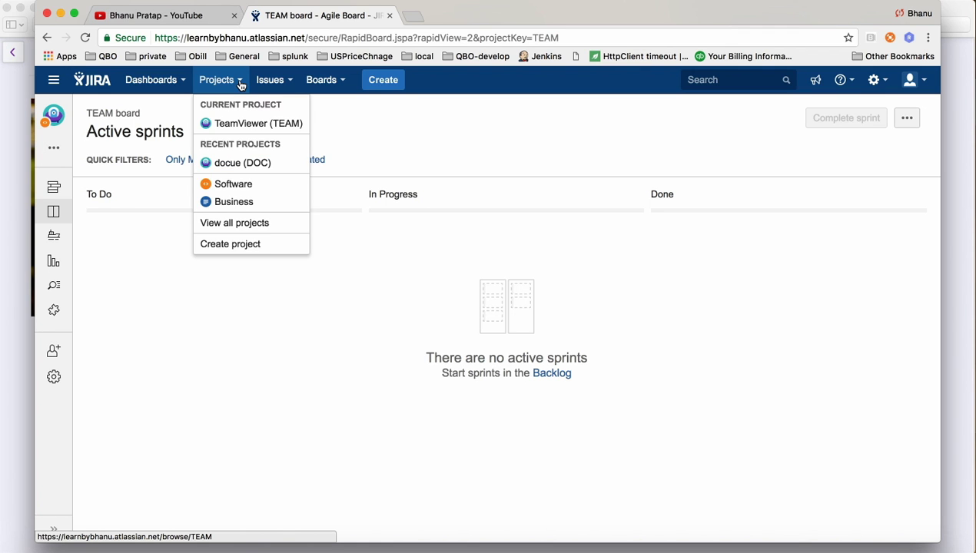
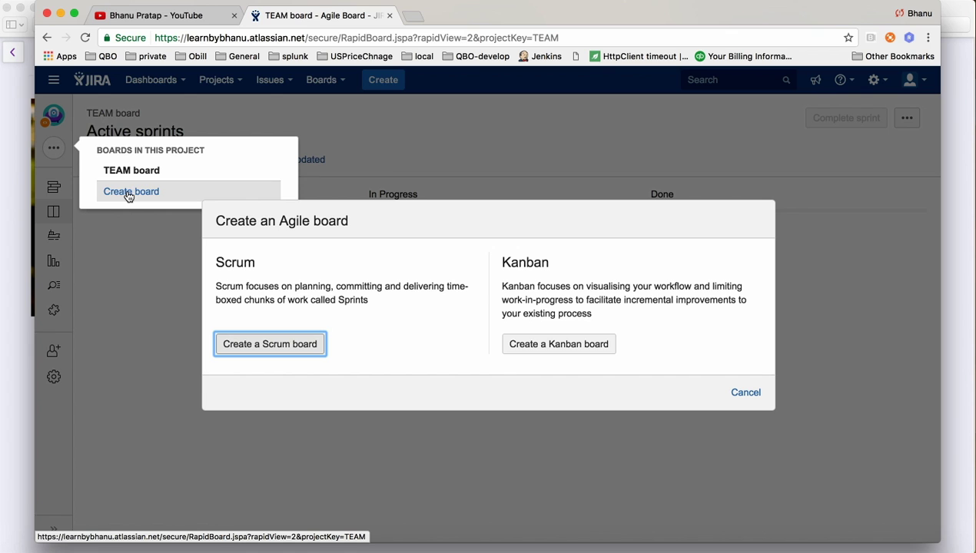
Cancel the new Scrum board setup and go to the TEAM board's Backlog.
left_click(279, 345)
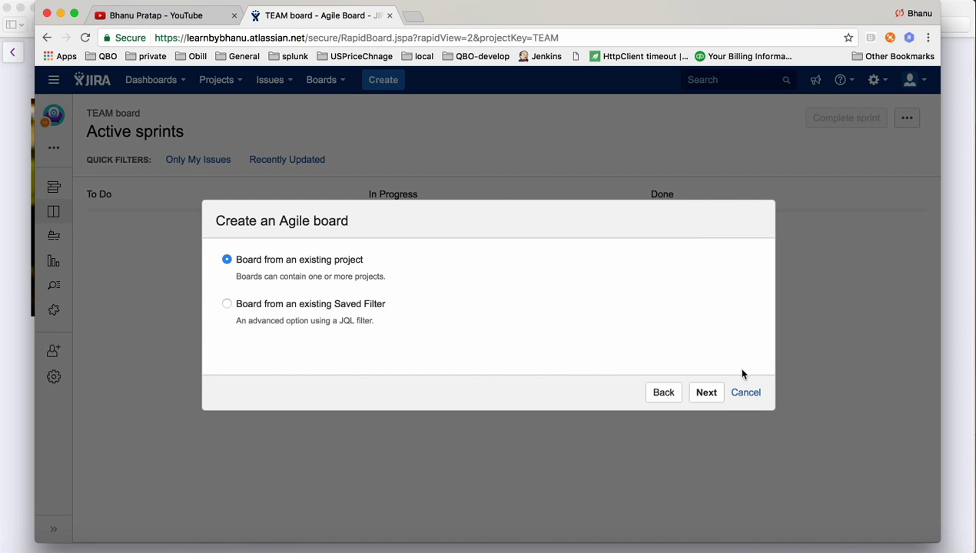
left_click(746, 393)
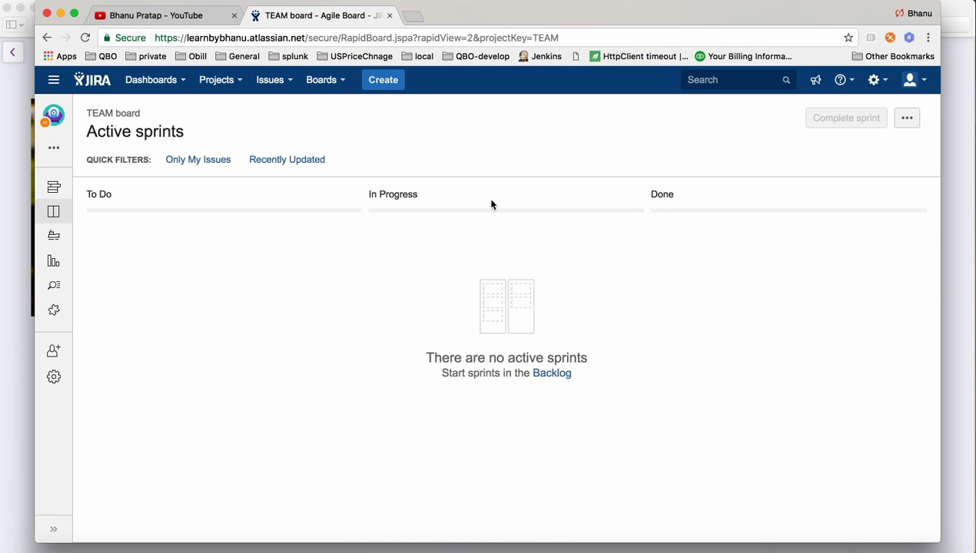
left_click(54, 85)
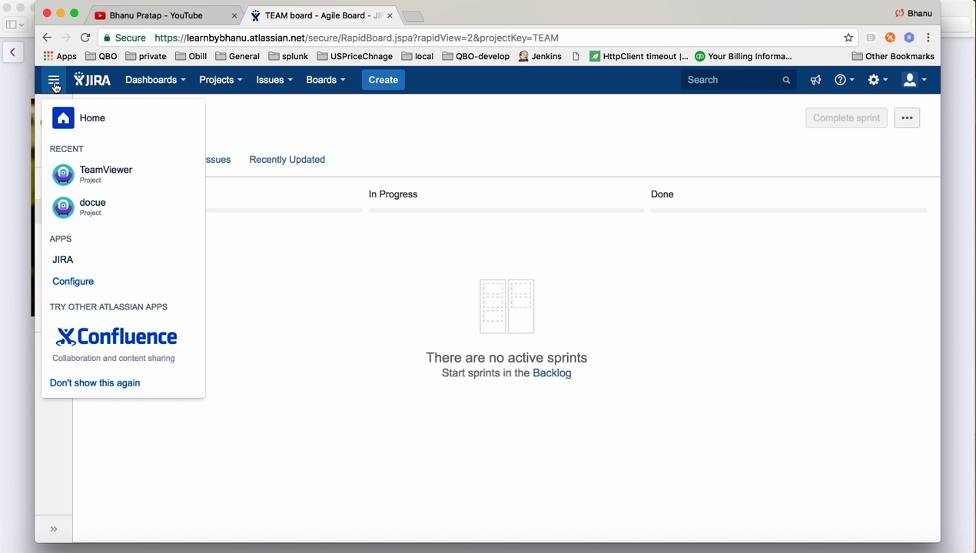
left_click(352, 320)
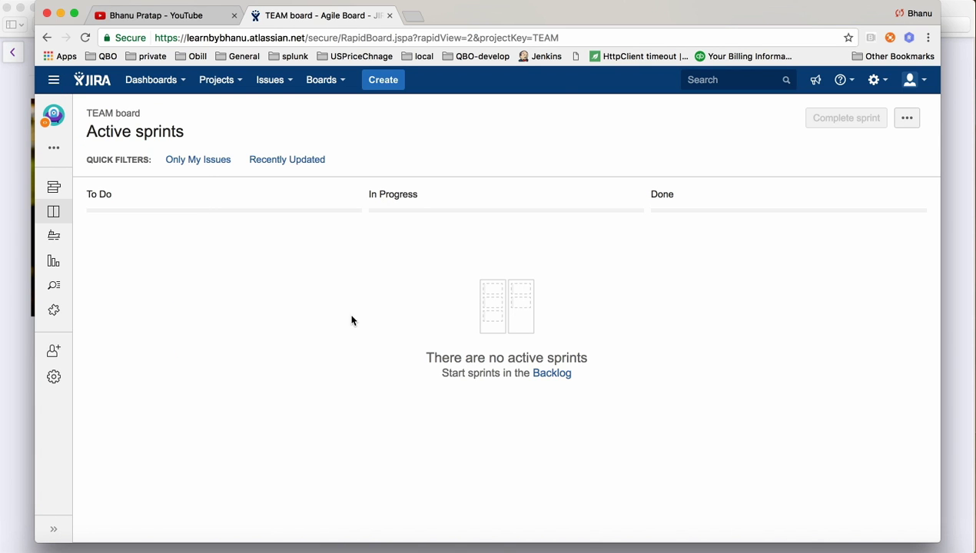
left_click(55, 188)
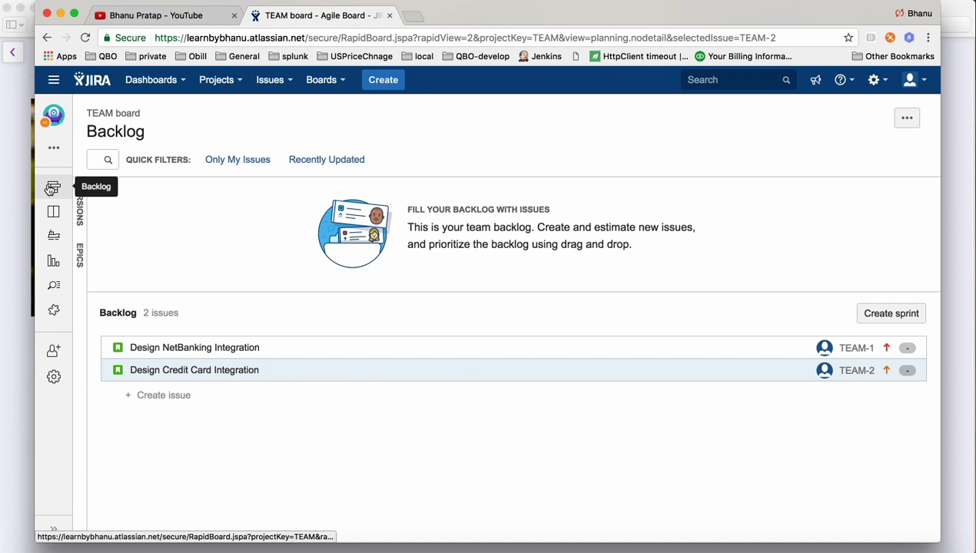
Add TEAM Sprint 1 and drag the Design NetBanking Integration story from the Backlog into it.
left_click(886, 316)
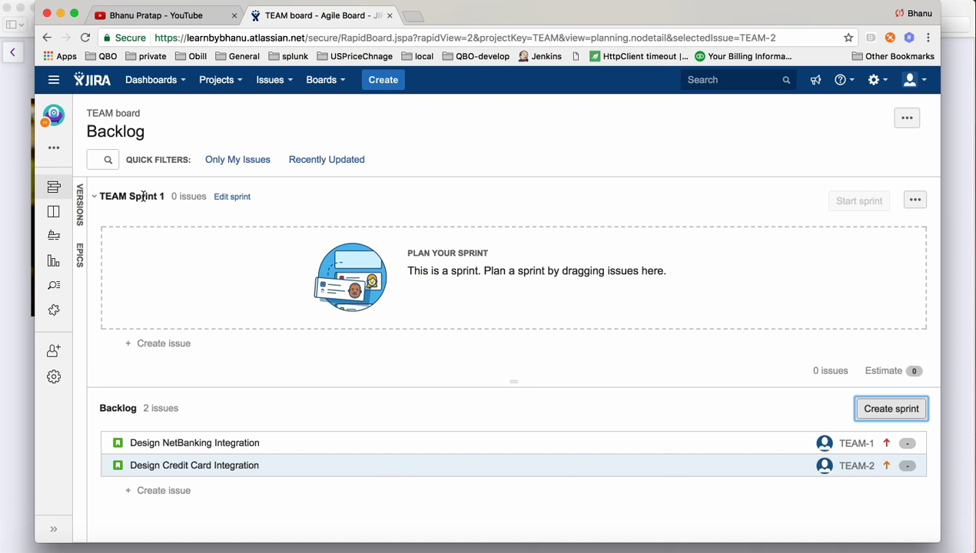
left_click_drag(127, 197, 100, 198)
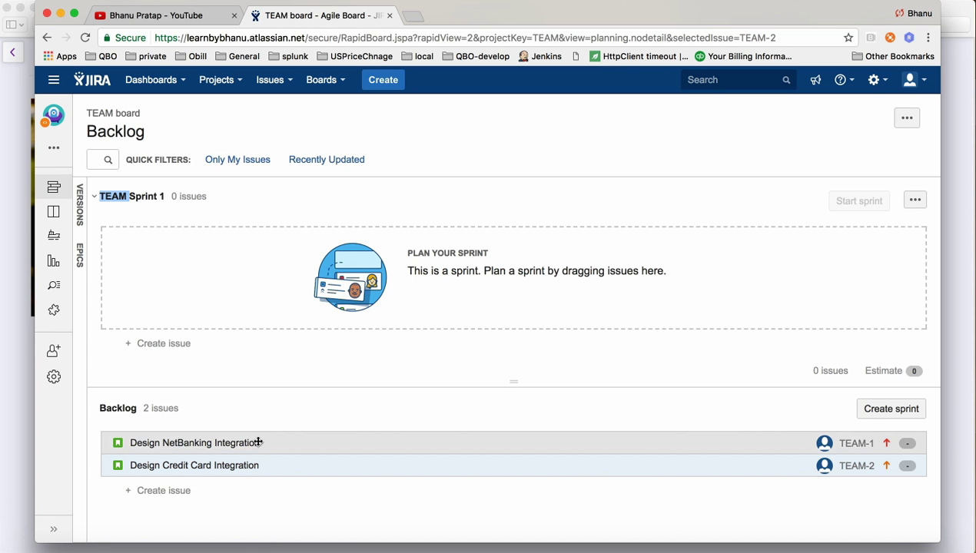
left_click_drag(255, 444, 282, 252)
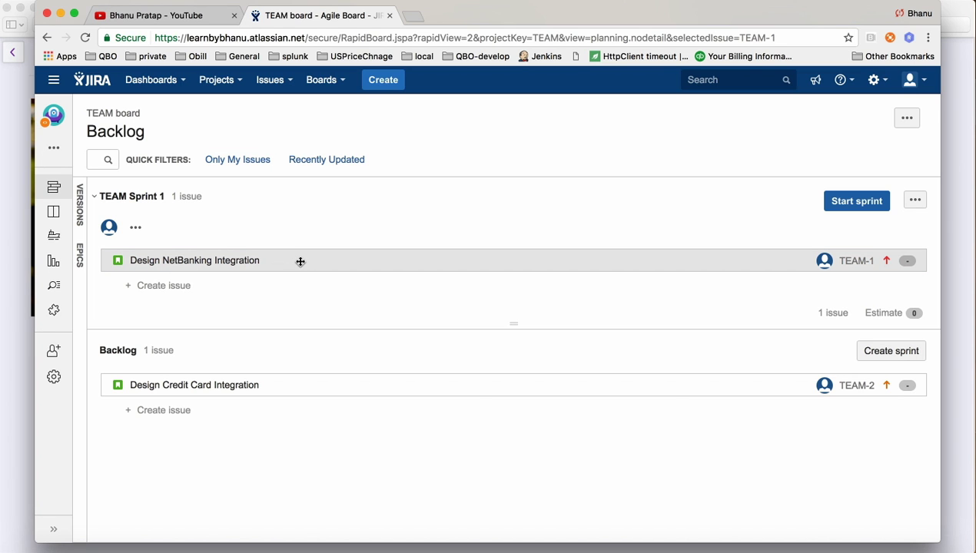
Open the full Create issue form for TEAM Sprint 1, filling the summary from the Credit Card story.
left_click(173, 288)
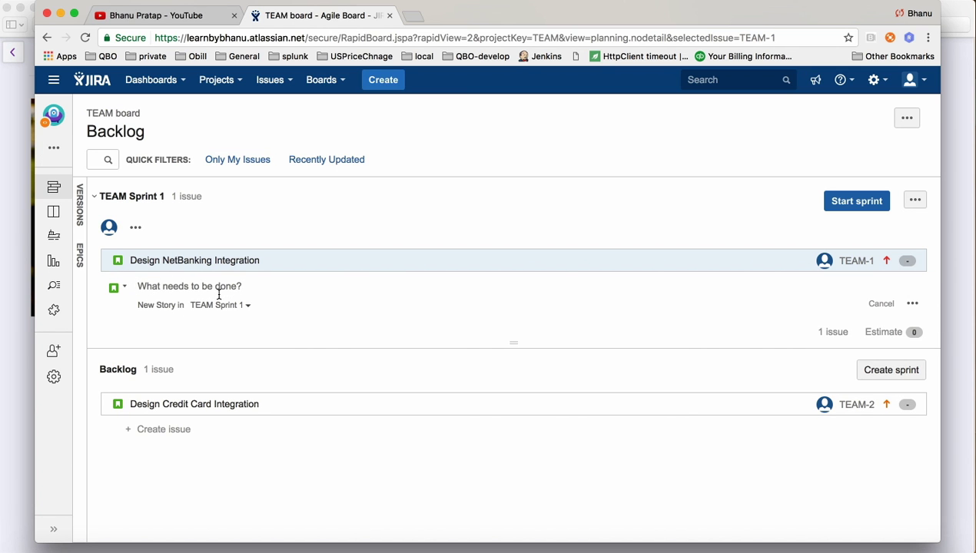
left_click(911, 305)
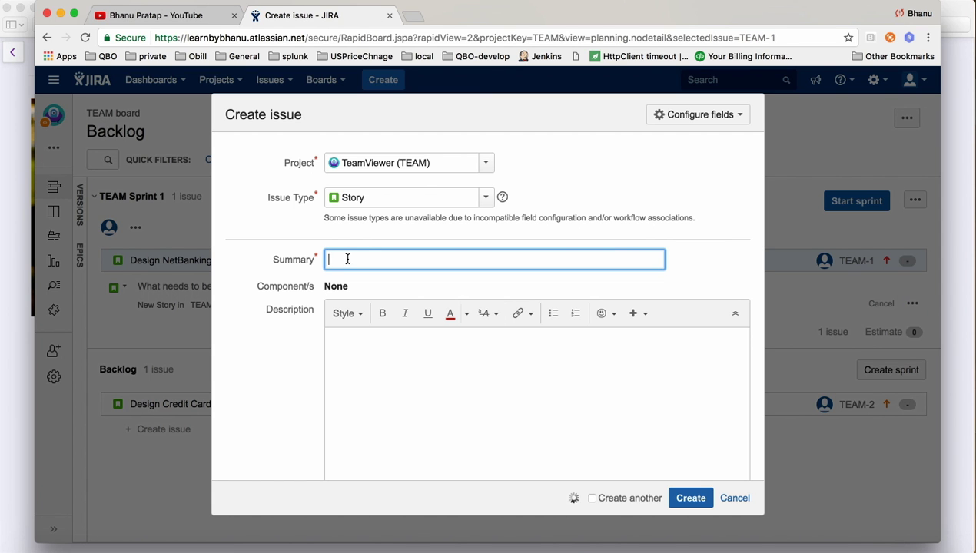
type("Design Credit Card Integration")
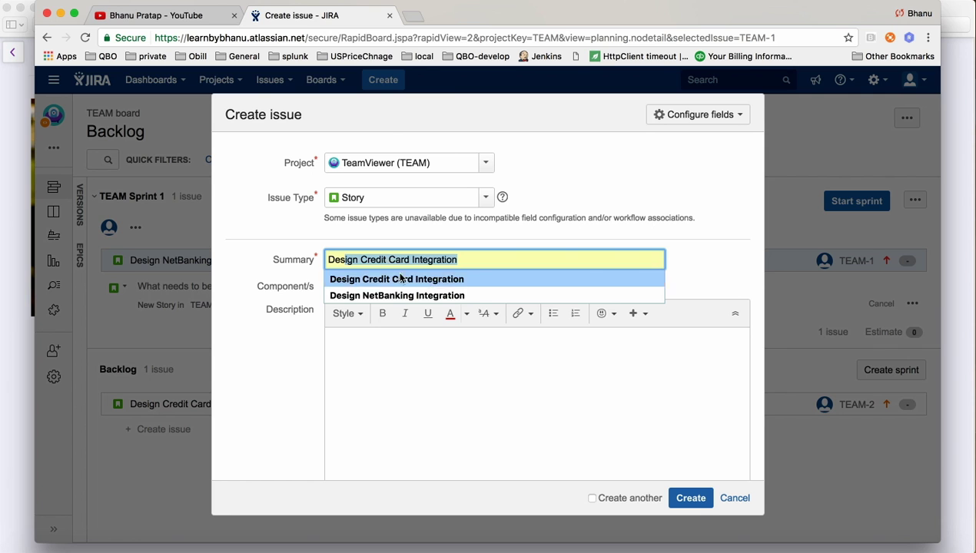
left_click(431, 281)
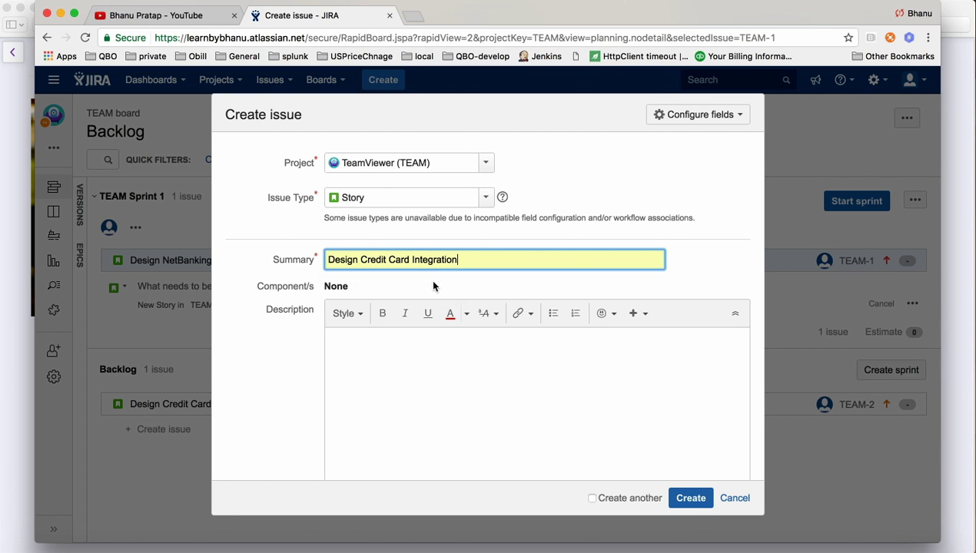
Change the summary's 'Credit' to 'Debit' so it reads 'Design Debit Card Integration'.
double_click(374, 261)
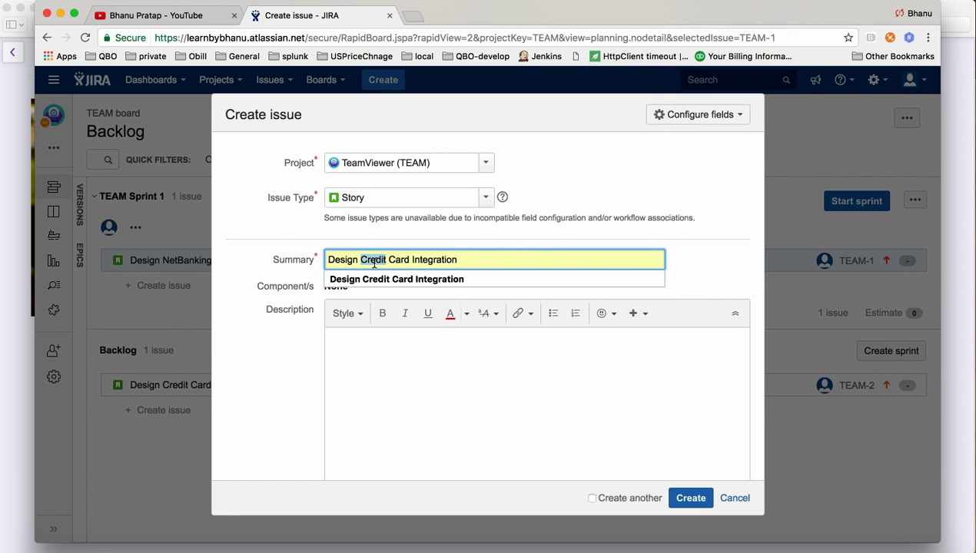
type("De")
type("bib")
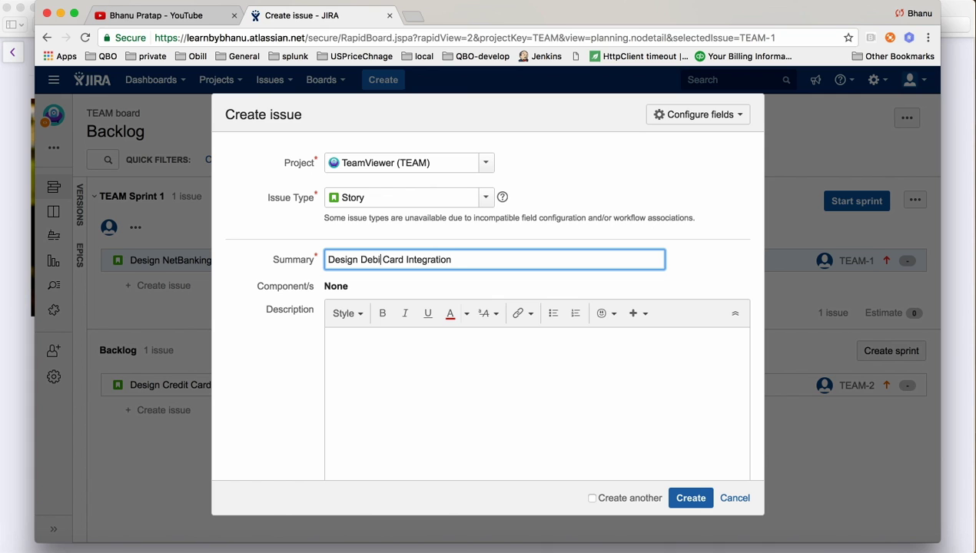
key("BackSpace")
type("d")
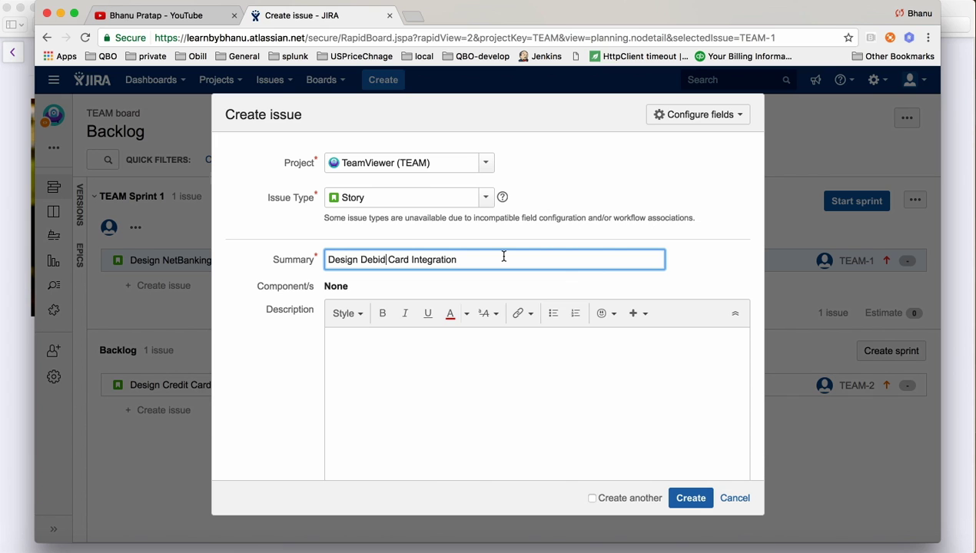
key("BackSpace")
type("t")
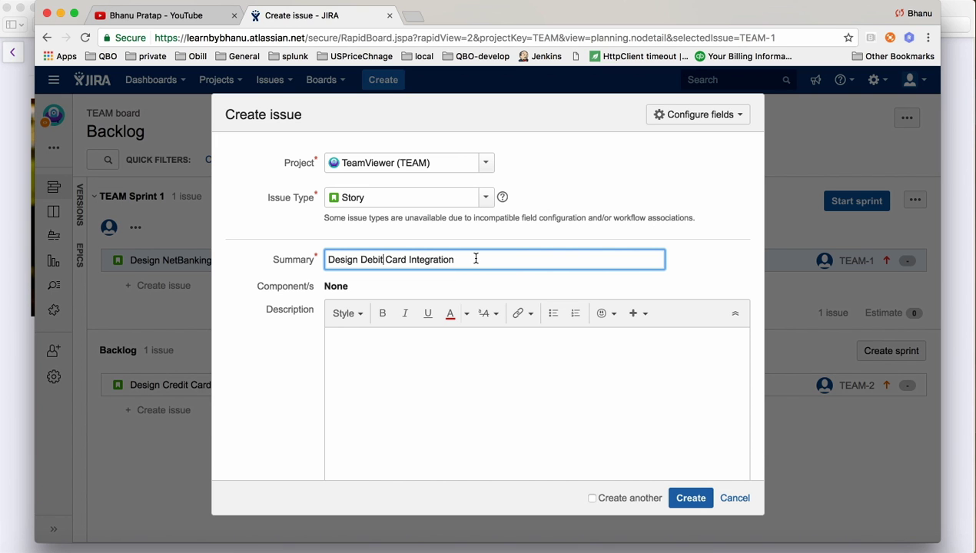
left_click_drag(474, 260, 281, 261)
Assign the Debit Card story to yourself, keep TEAM Sprint 1 as its sprint, and create it.
scroll(459, 333, "down", 10)
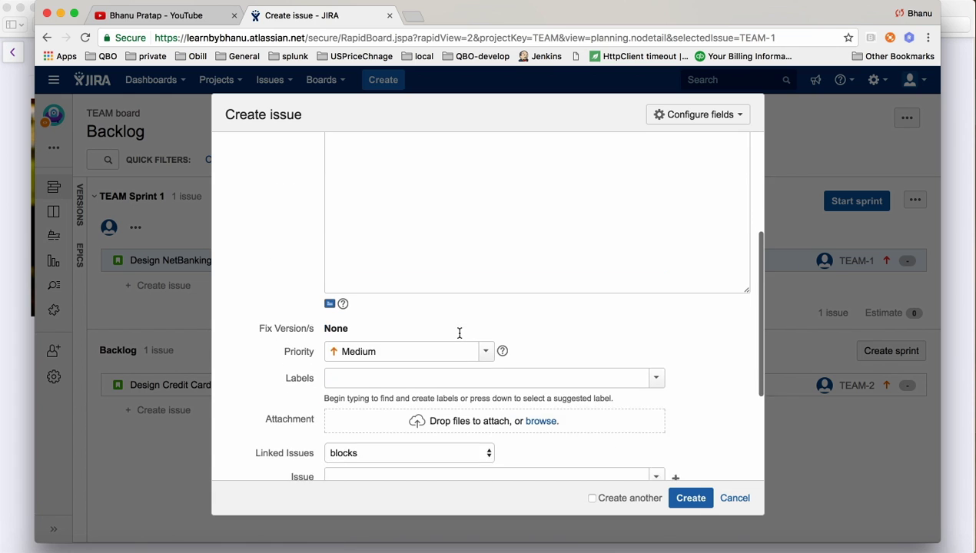
scroll(459, 333, "down", 3)
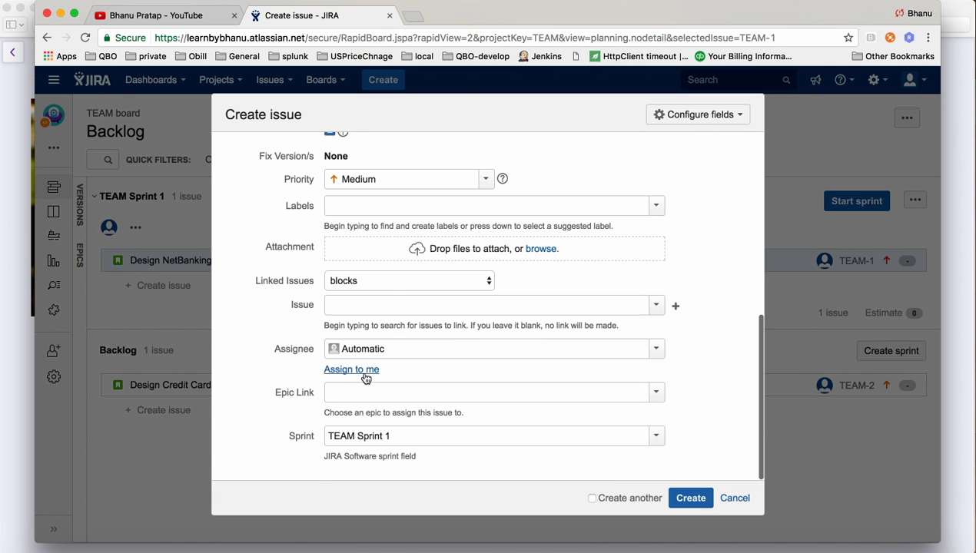
left_click(350, 369)
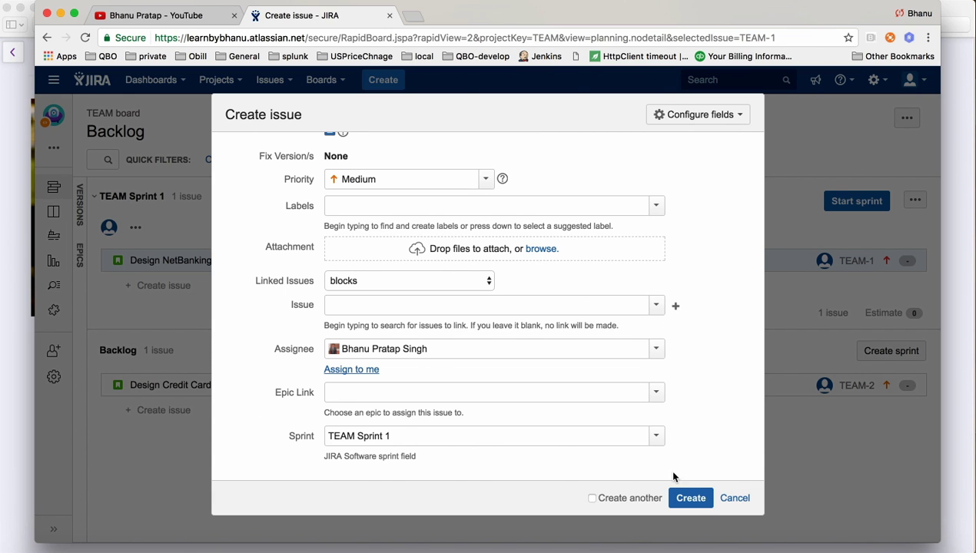
left_click(656, 437)
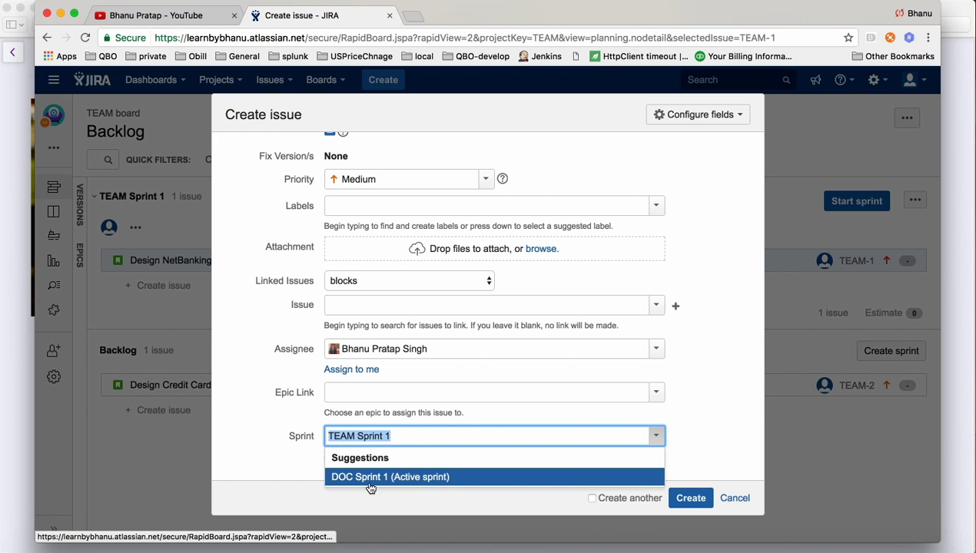
left_click(438, 435)
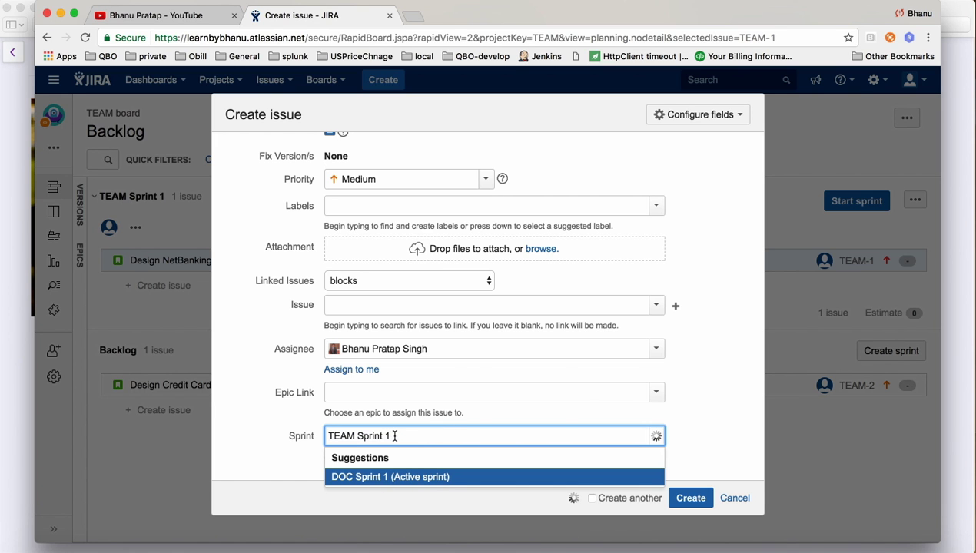
left_click(690, 498)
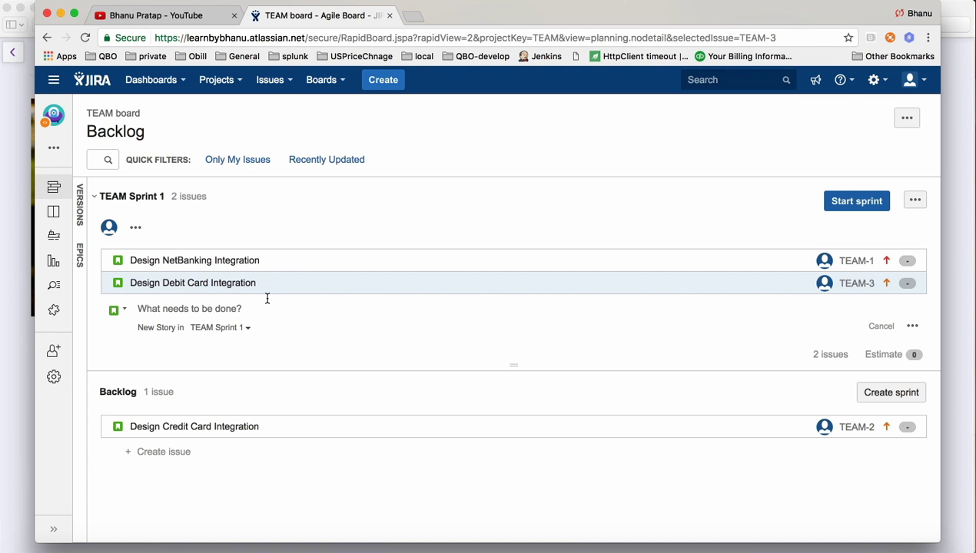
Dismiss the empty inline issue field and open Start sprint for TEAM Sprint 1.
left_click(539, 182)
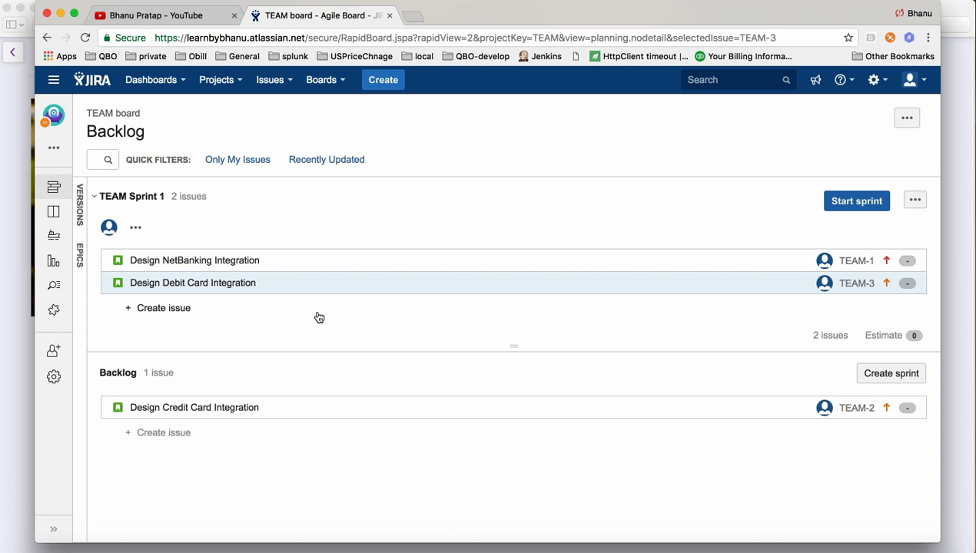
left_click(873, 201)
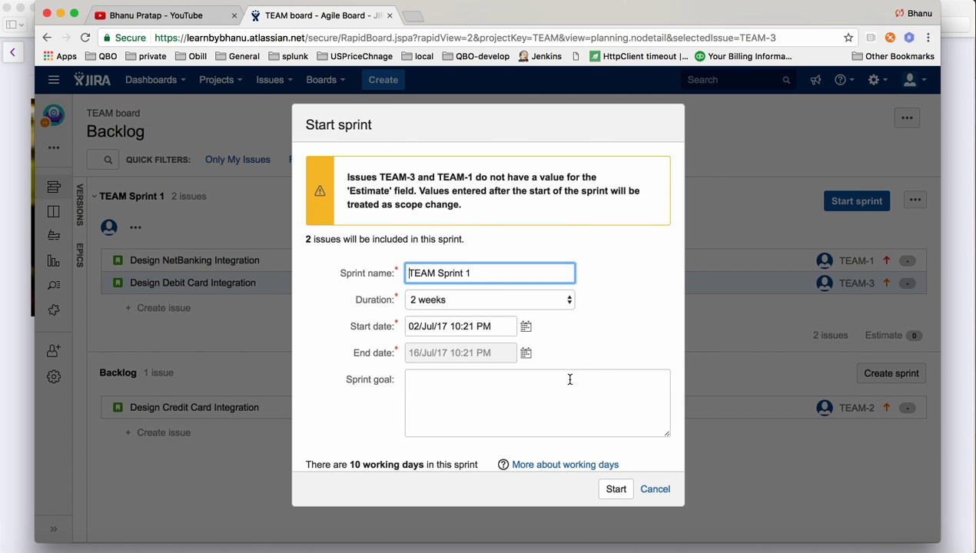
Confirm the 2-week sprint start, putting TEAM-1 and TEAM-3 under To Do.
left_click(619, 489)
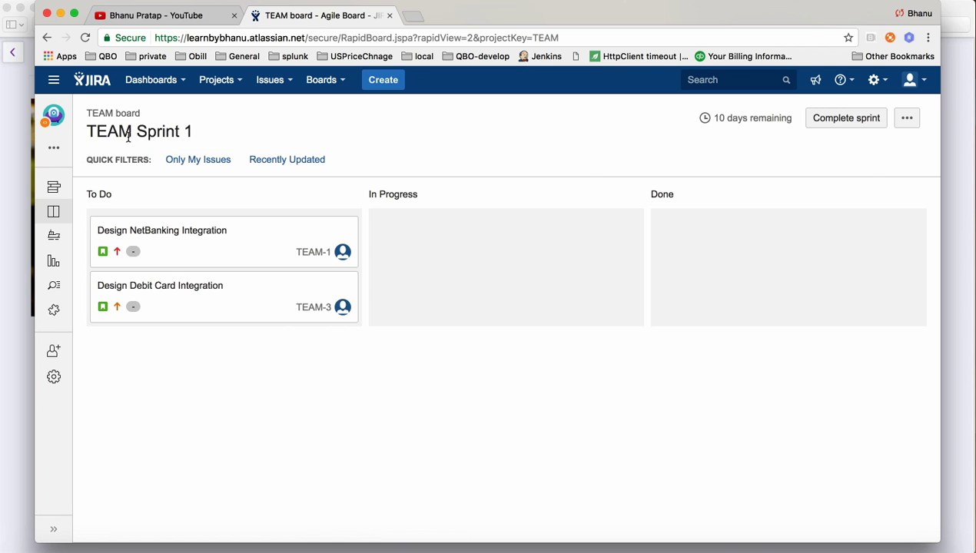
left_click(55, 214)
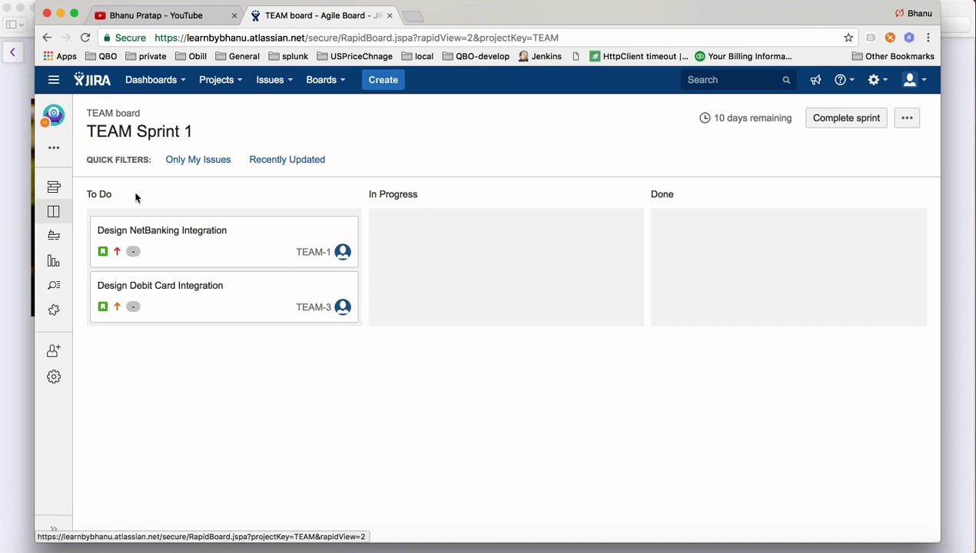